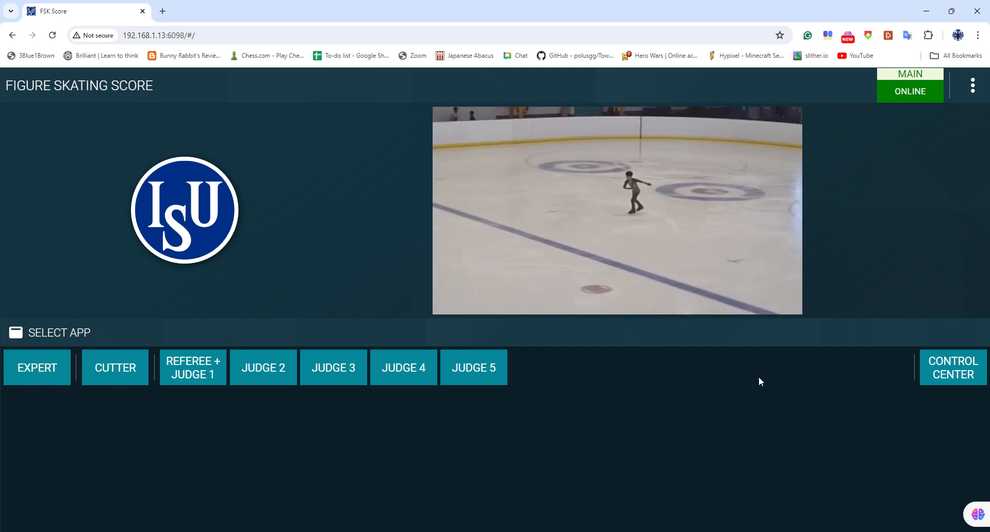
Open the scoring page 192.168.1.13:6098/#/ in four additional browser tabs
left_click(239, 42)
key("ctrl+c")
left_click(163, 11)
key("ctrl+v")
key("Return")
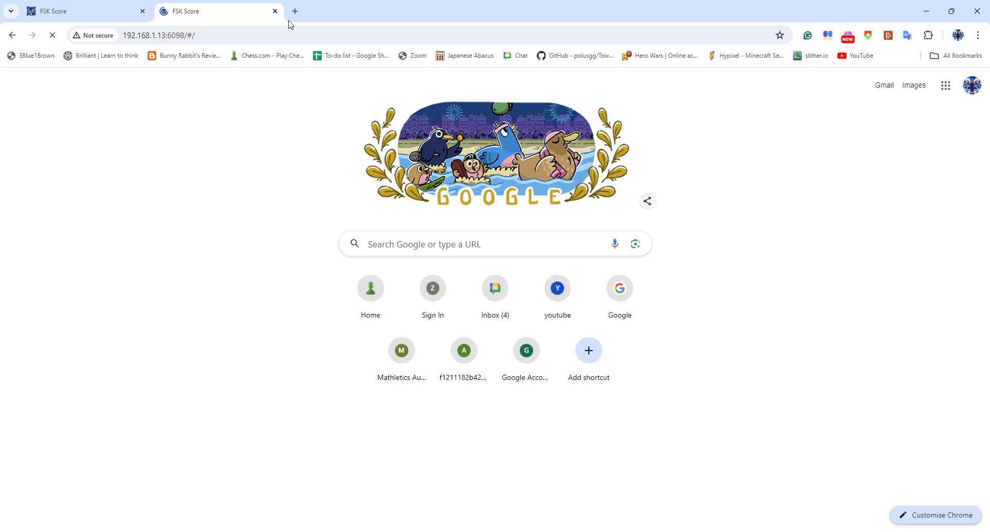
left_click(295, 11)
key("ctrl+v")
key("Return")
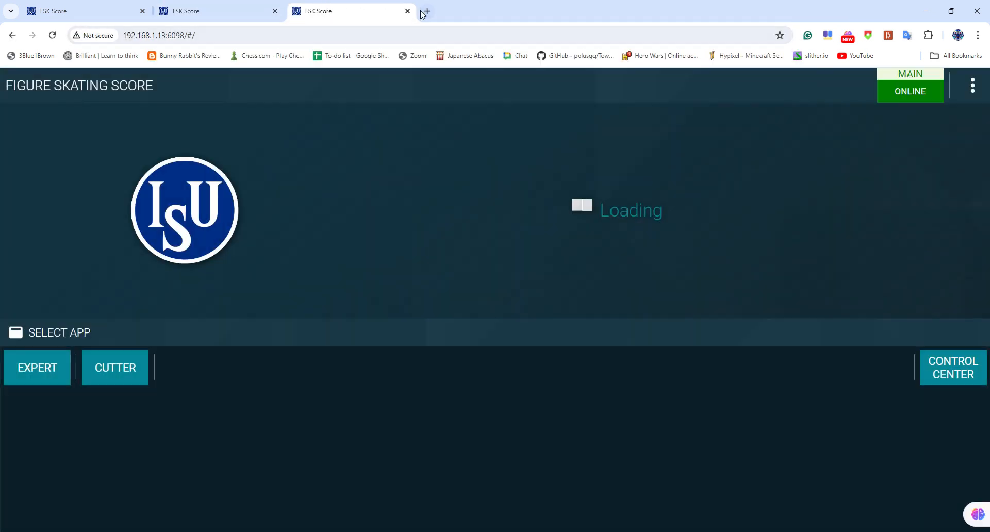
left_click(426, 11)
key("ctrl+v")
key("Return")
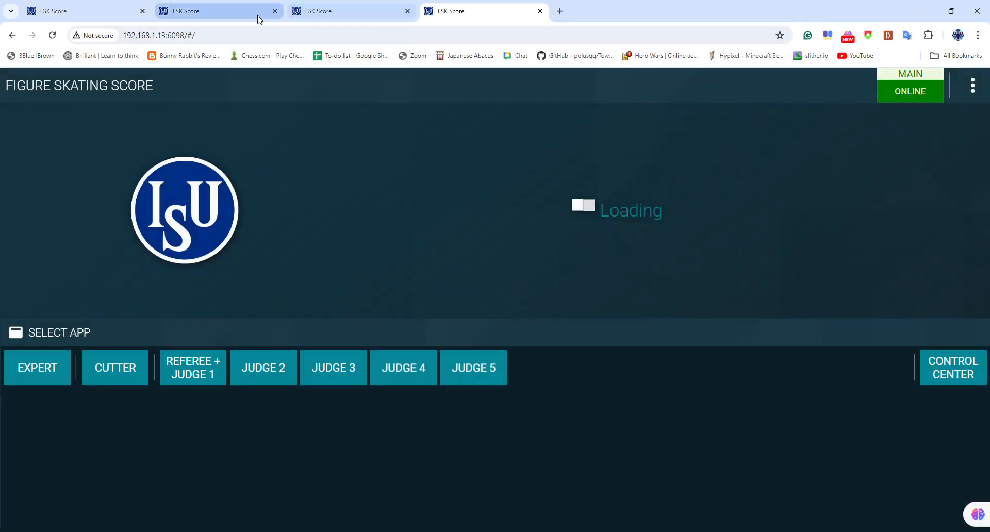
left_click(559, 10)
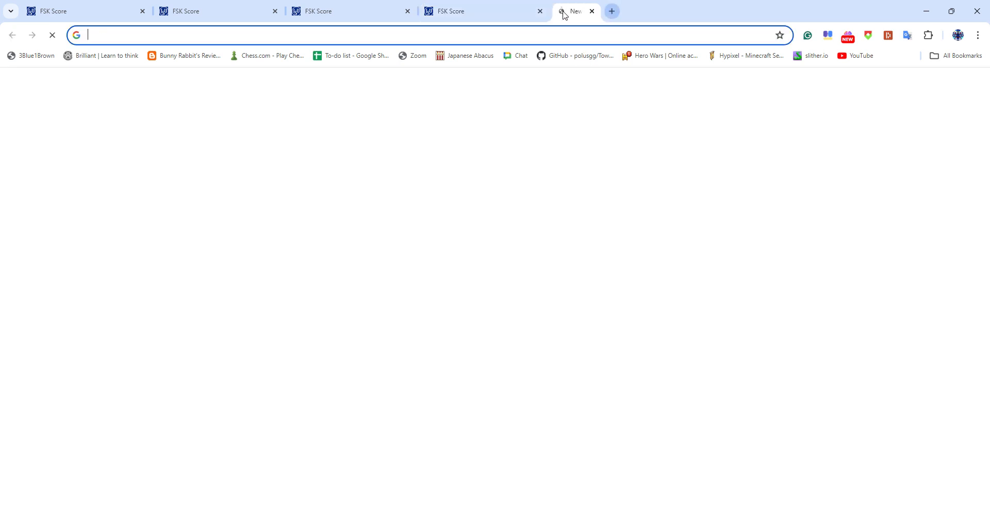
key("ctrl+v")
key("Return")
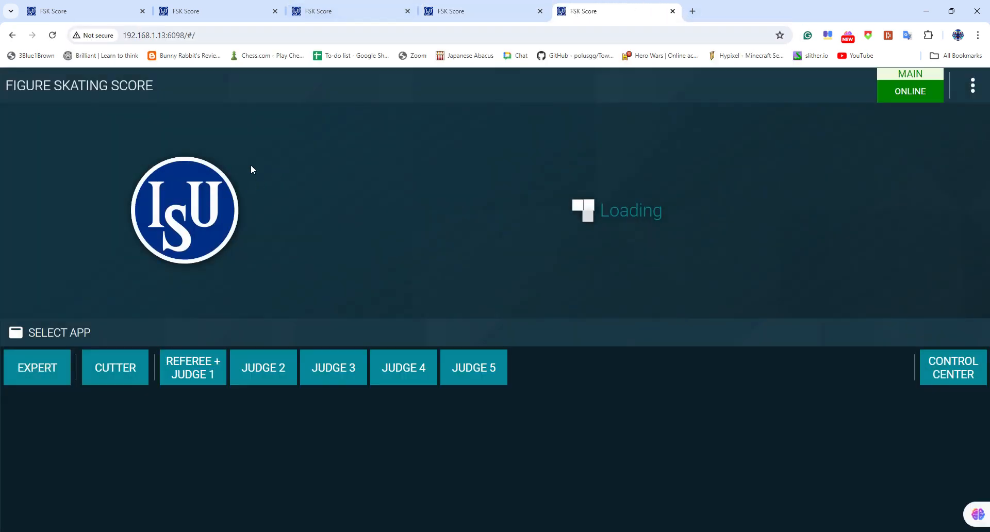
Launch the Expert, Cutter and Referee + Judge 1 apps in the first, second and third tabs respectively
left_click(76, 4)
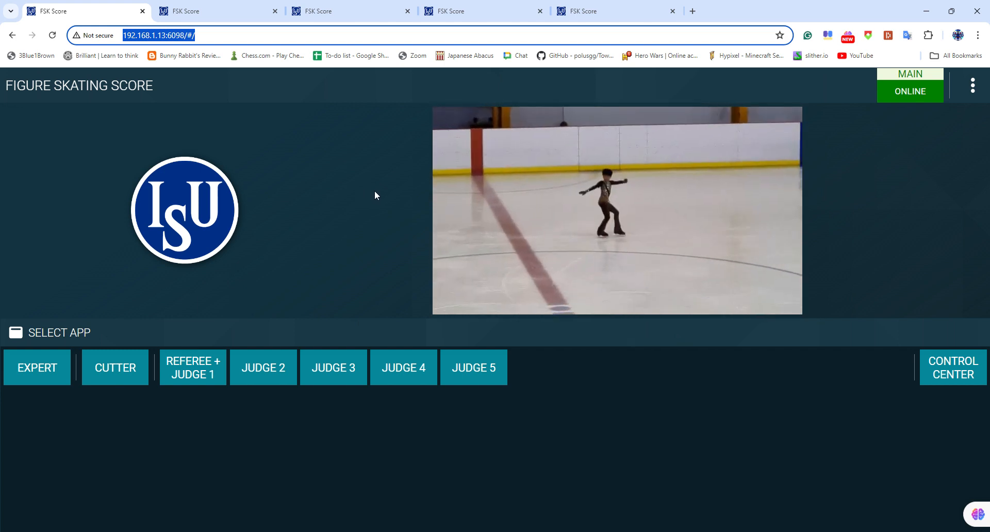
left_click(44, 378)
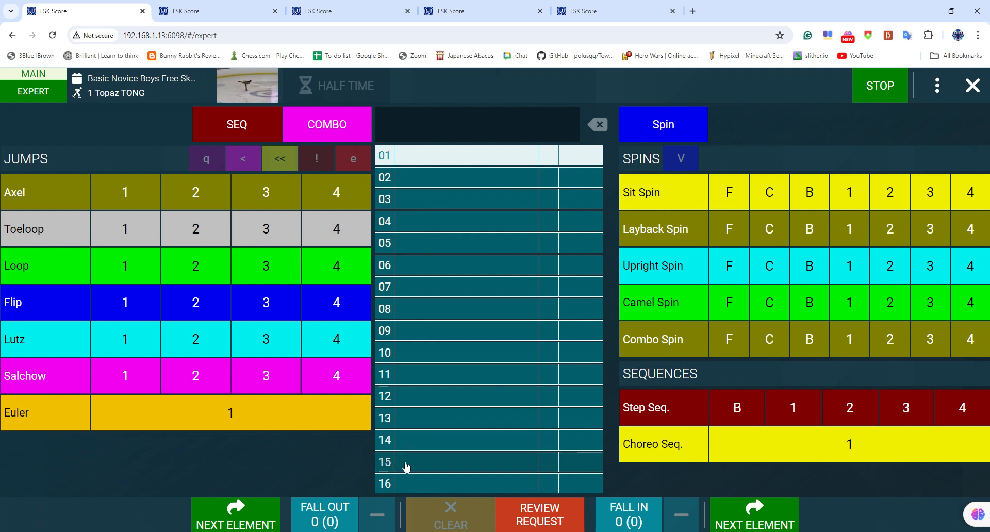
left_click(229, 14)
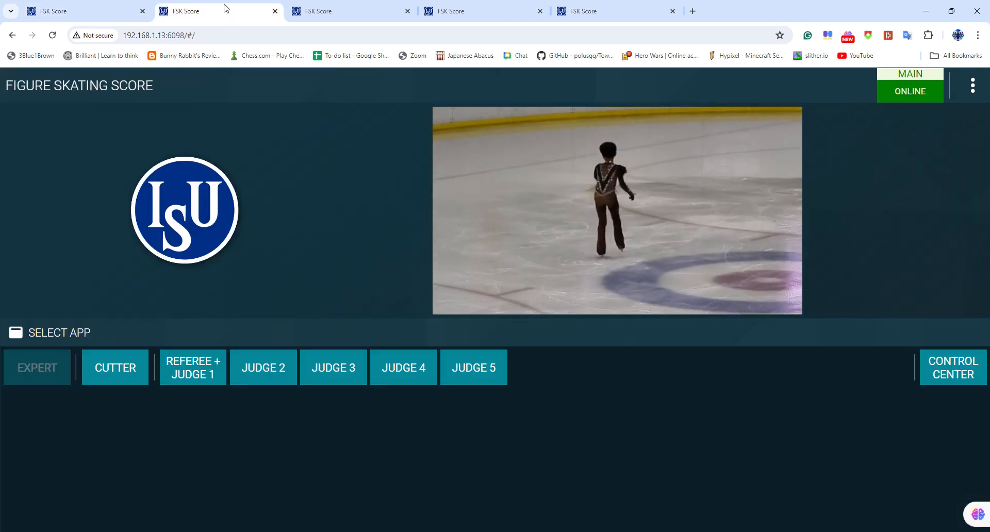
left_click(128, 373)
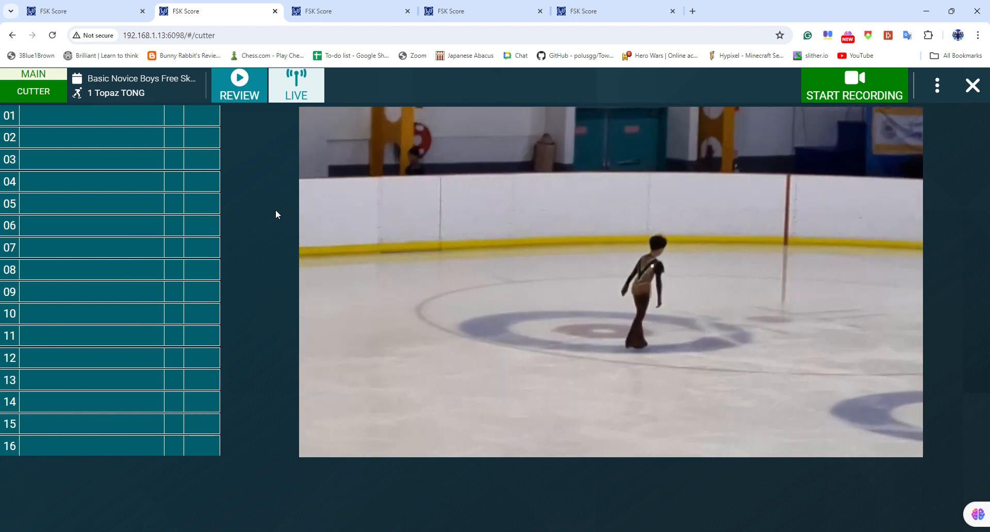
left_click(341, 7)
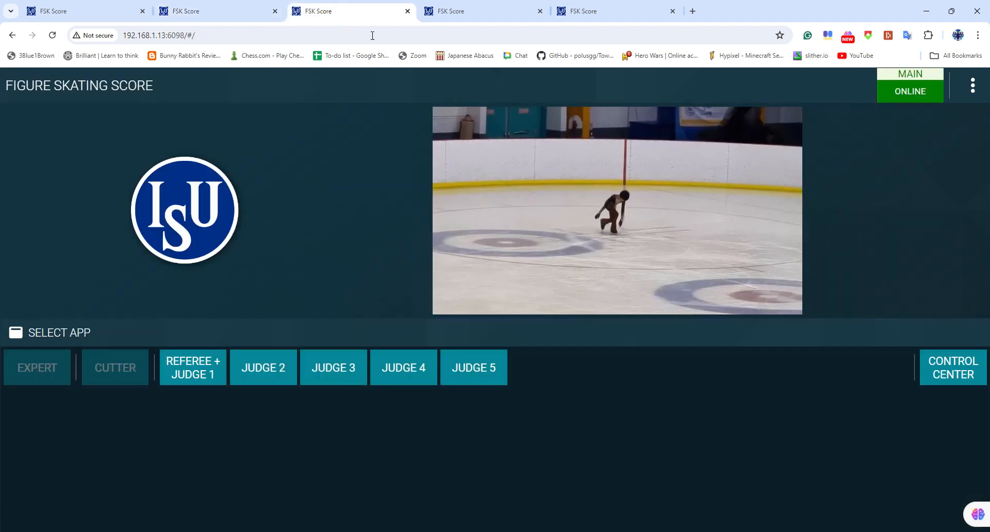
left_click(201, 377)
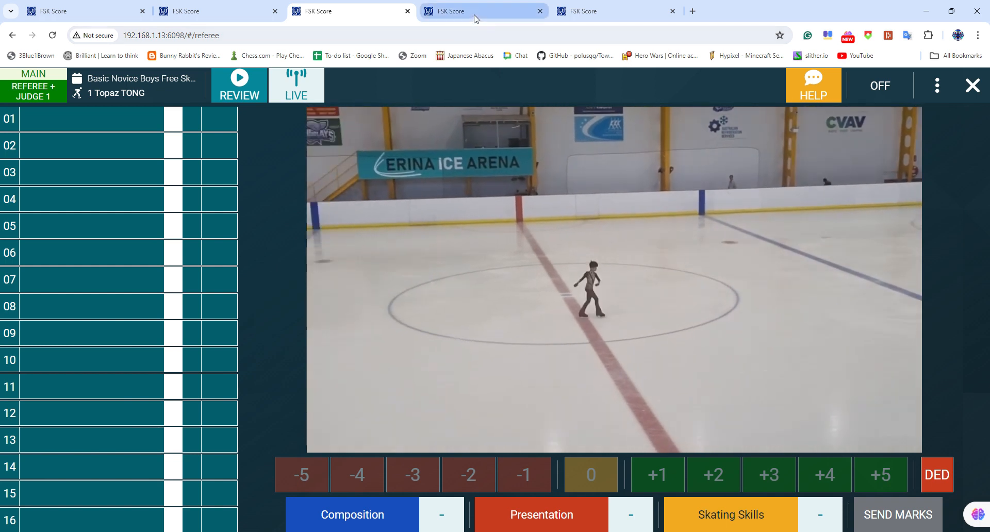
Open the Control Center in the fourth tab and examine its app configuration and WebRTC configuration
left_click(471, 13)
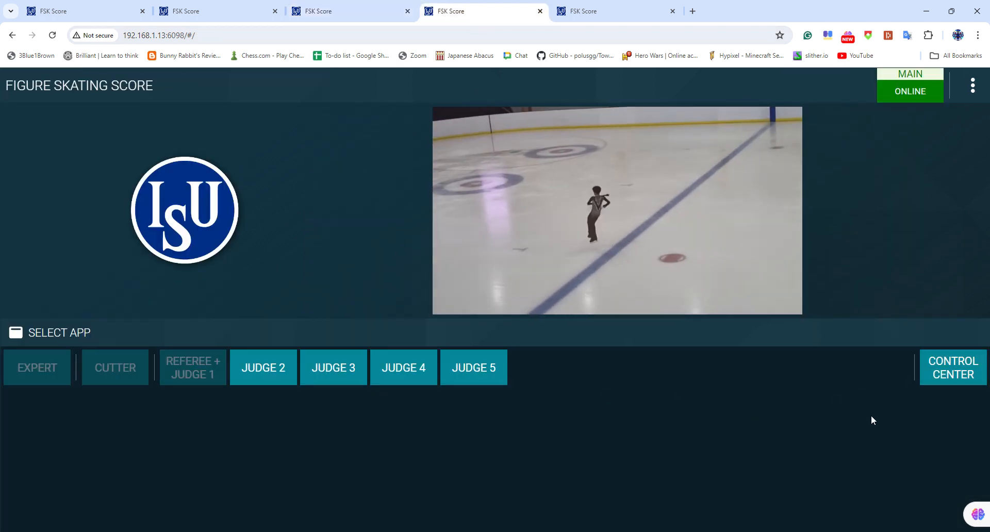
left_click(954, 373)
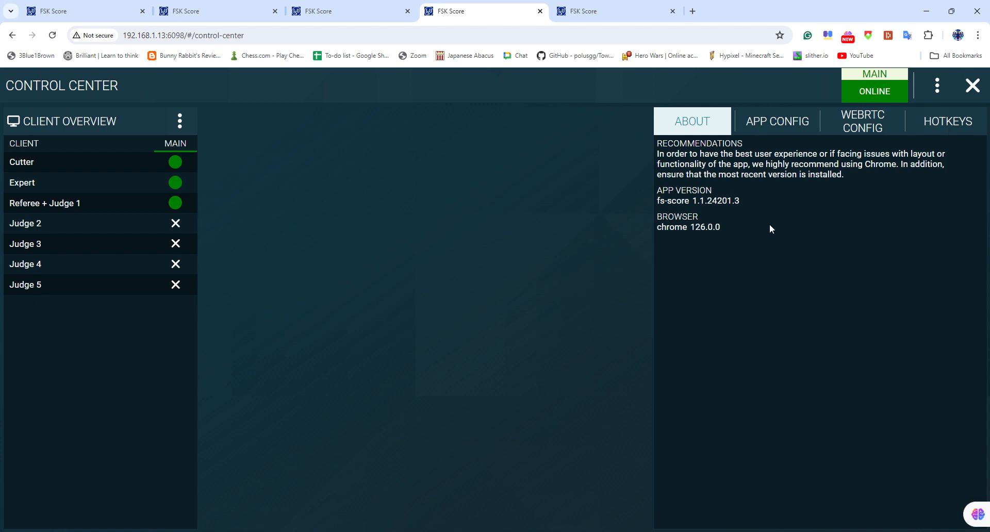
left_click(777, 124)
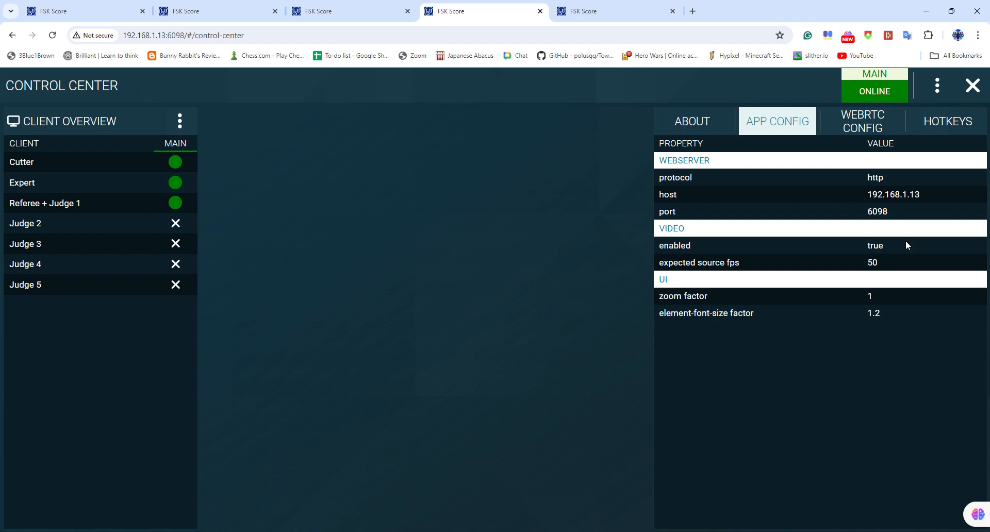
left_click(858, 126)
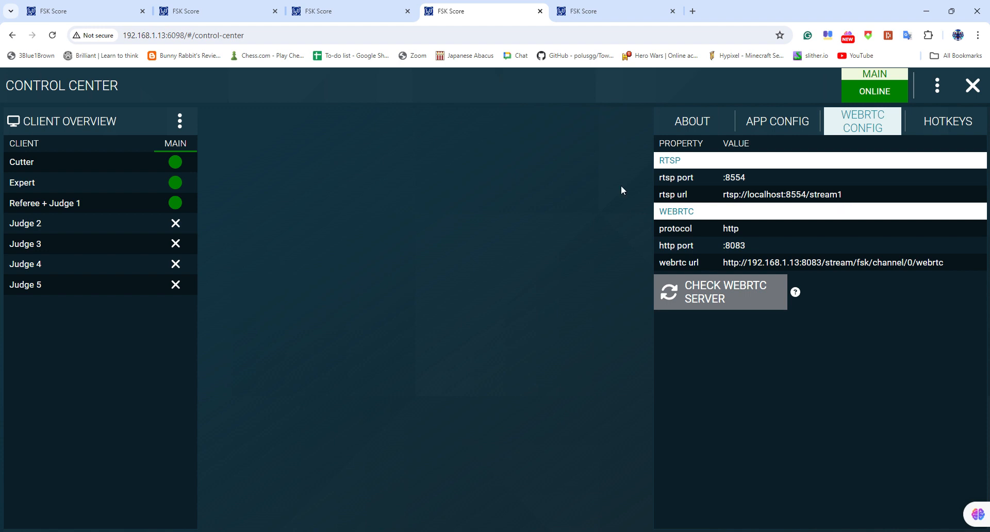
Start recording the skater's program in the Cutter app
left_click(88, 20)
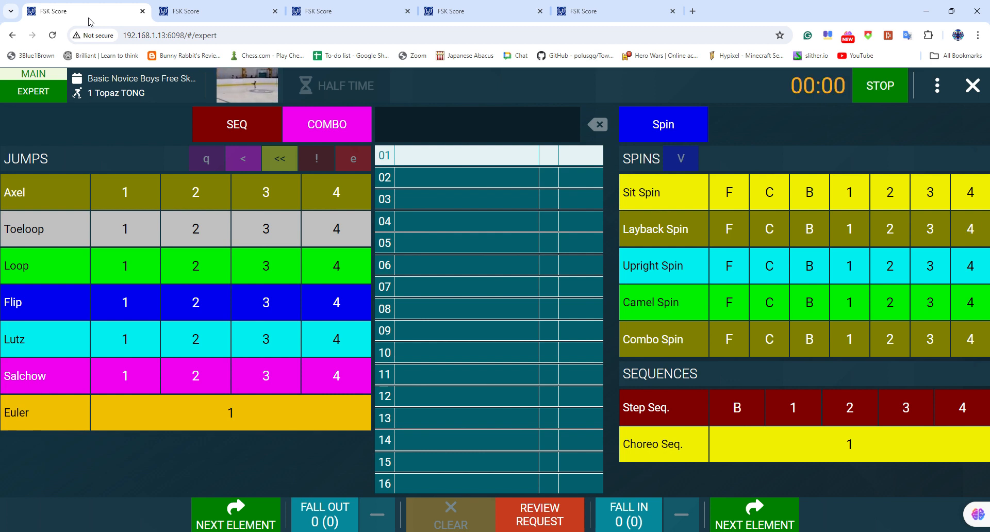
left_click(236, 10)
left_click(841, 92)
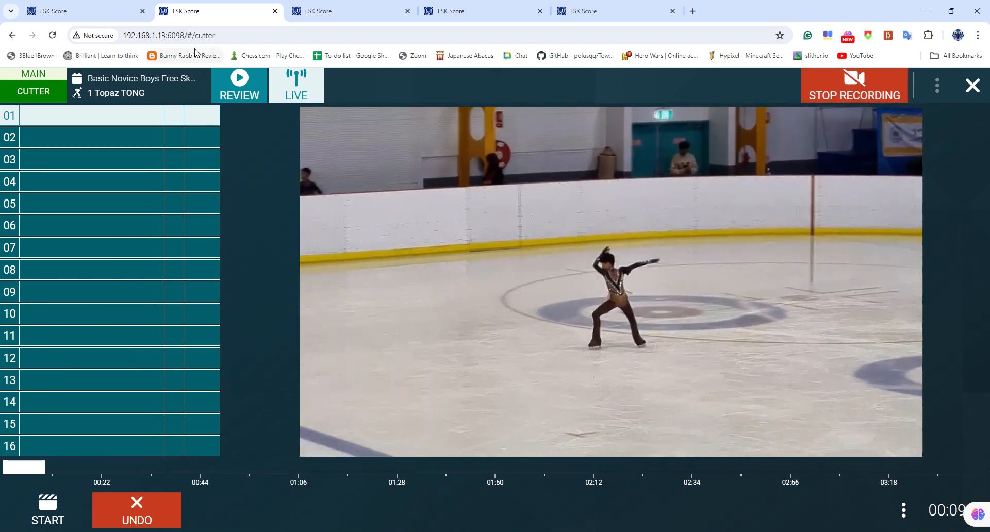
In the Expert app, enter a double Axel with the under-rotated mark (2A<) as element 01 and advance to the following element
left_click(70, 11)
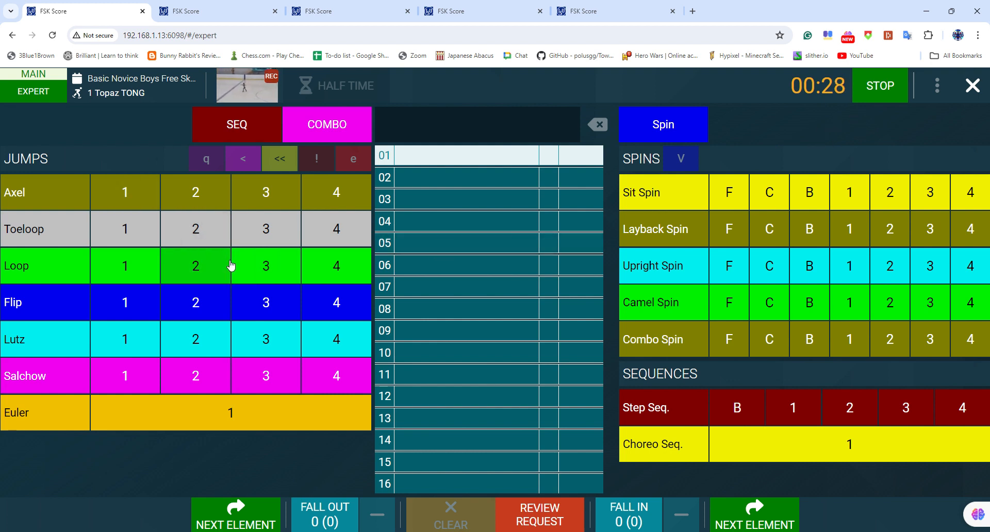
left_click(201, 195)
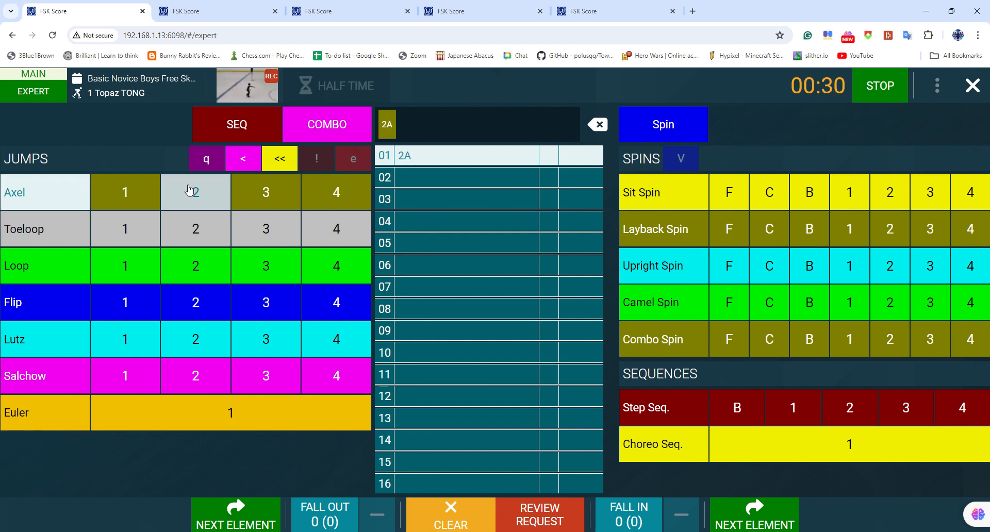
left_click(243, 162)
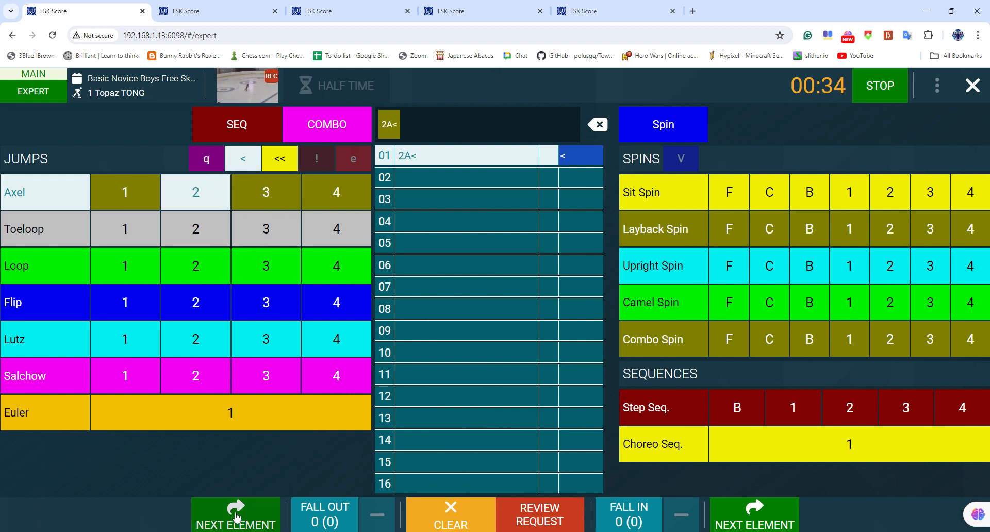
left_click(237, 517)
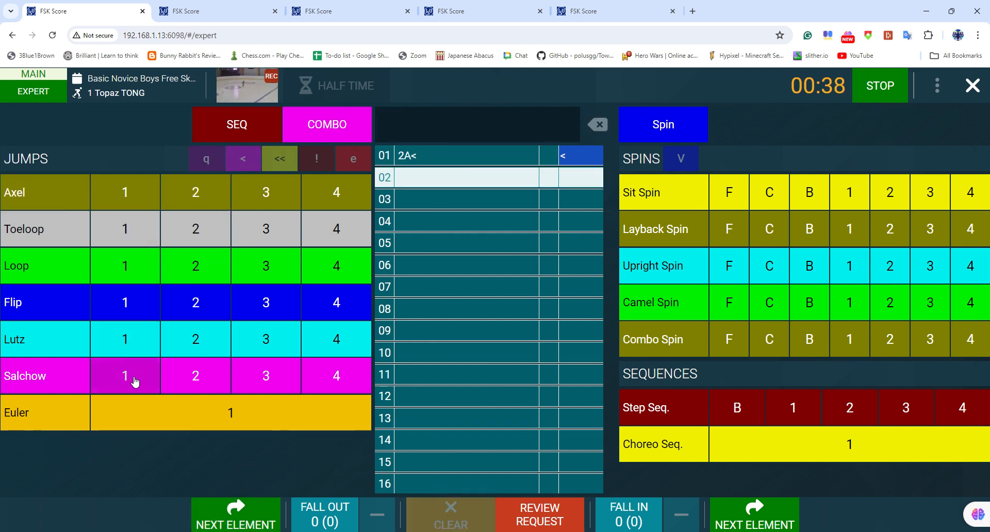
Enter the jump combination single Salchow, Euler and single Toeloop (1S+1Eu+1T) as element 02 and advance to the following element
left_click(153, 381)
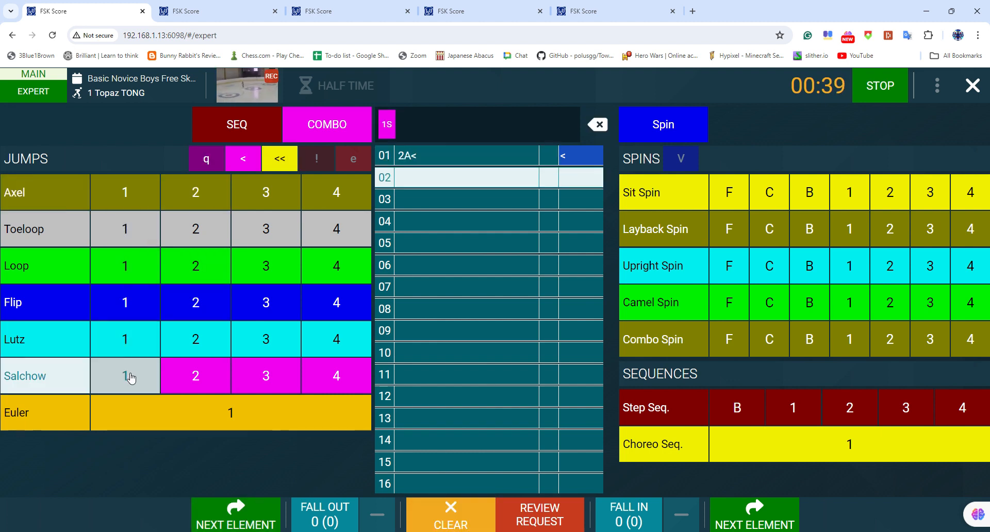
left_click(241, 420)
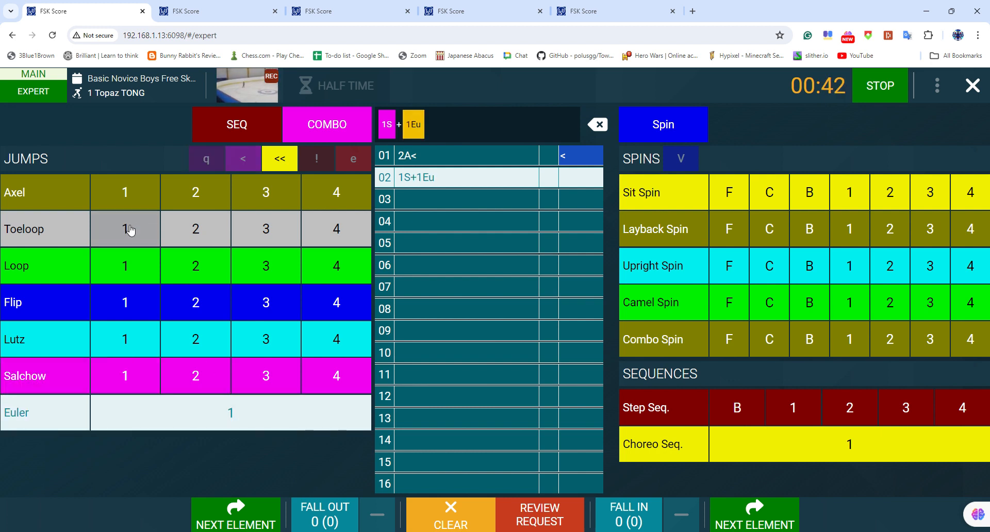
left_click(134, 228)
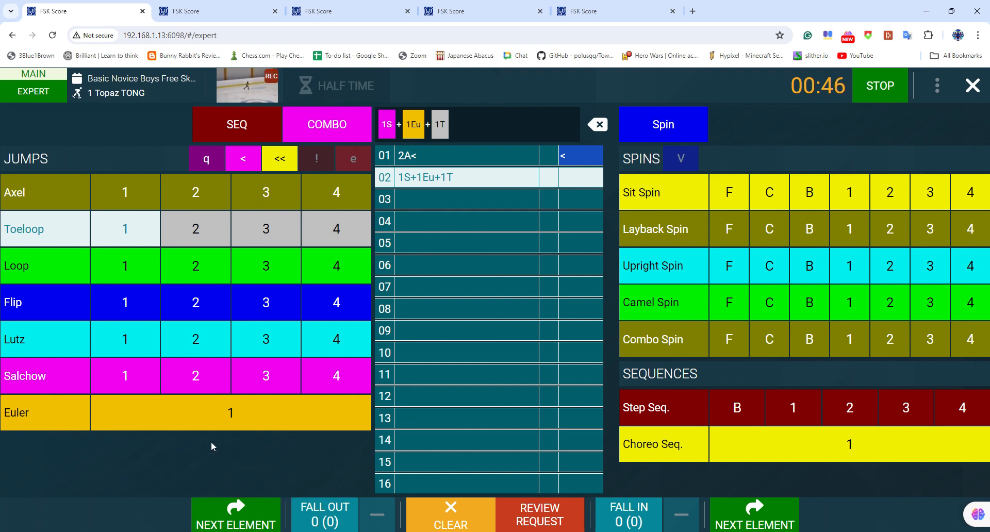
left_click(263, 524)
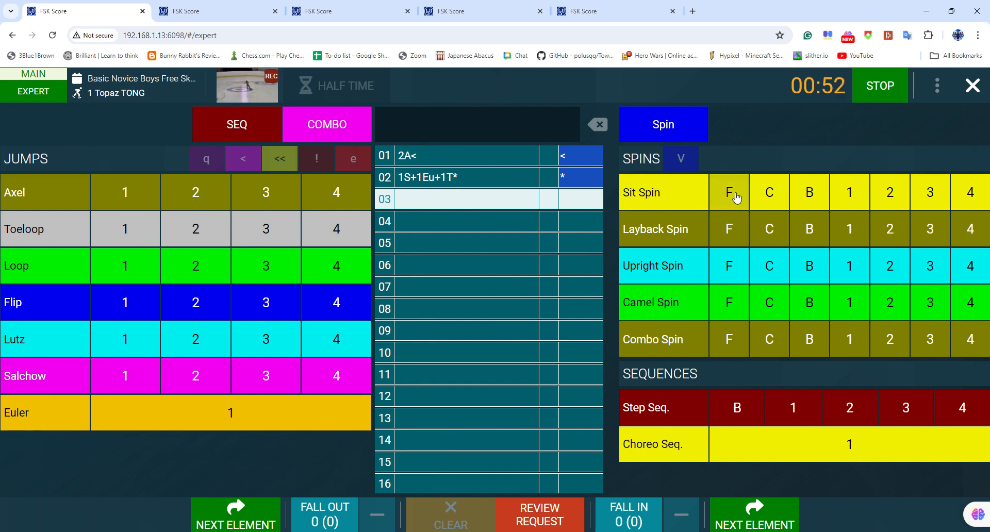
Enter a level 1 flying sit spin (FSSp1) as element 03 and advance to the following element
left_click(735, 198)
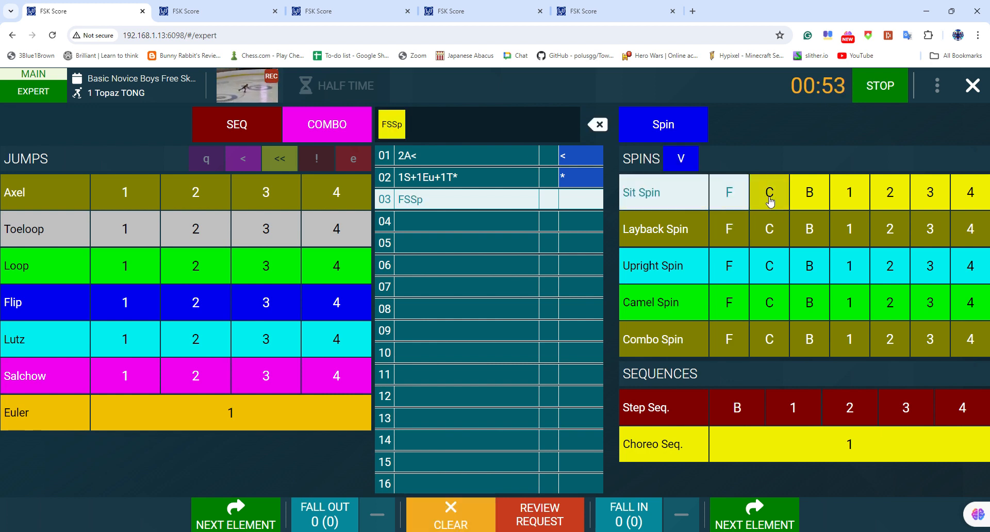
left_click(856, 200)
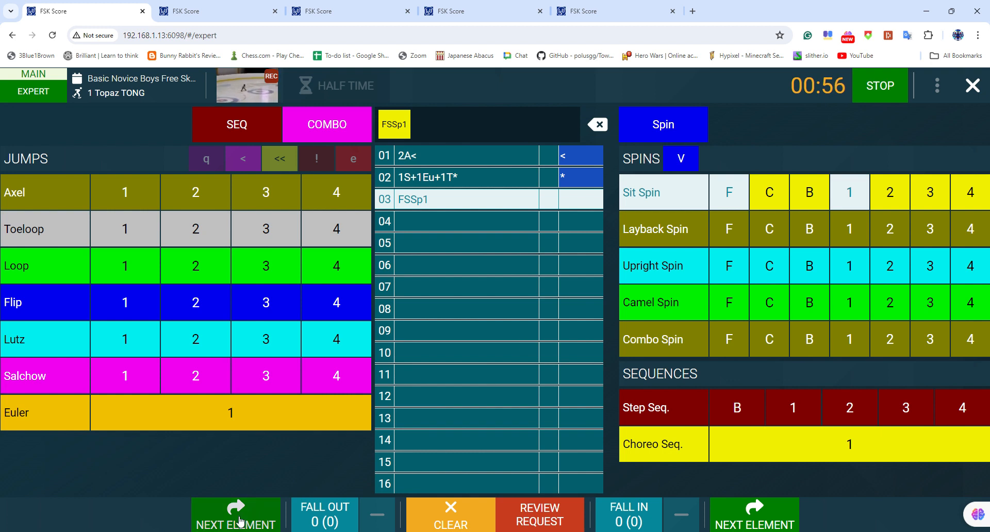
left_click(240, 521)
Enter a level 2 step sequence (StSq2) as element 04 and record one fall inside that element
left_click(857, 414)
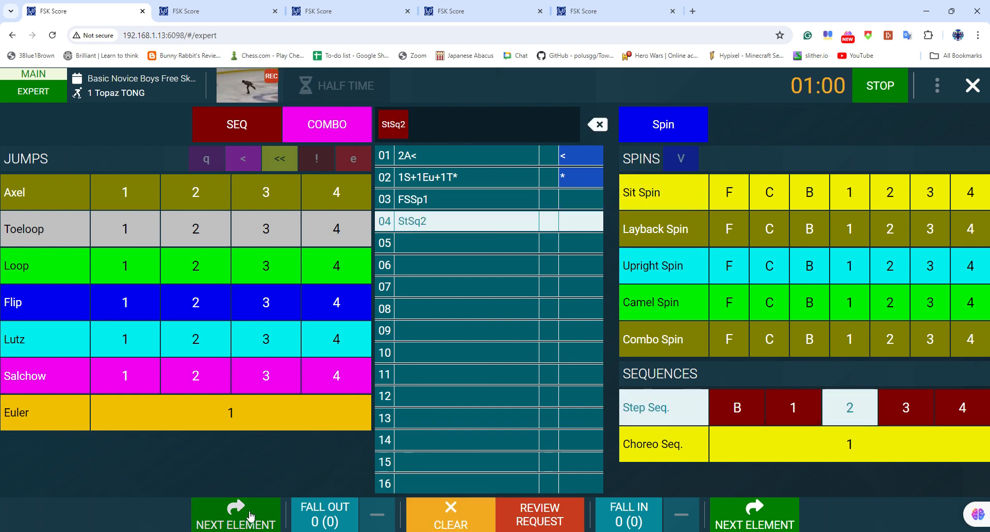
left_click(250, 515)
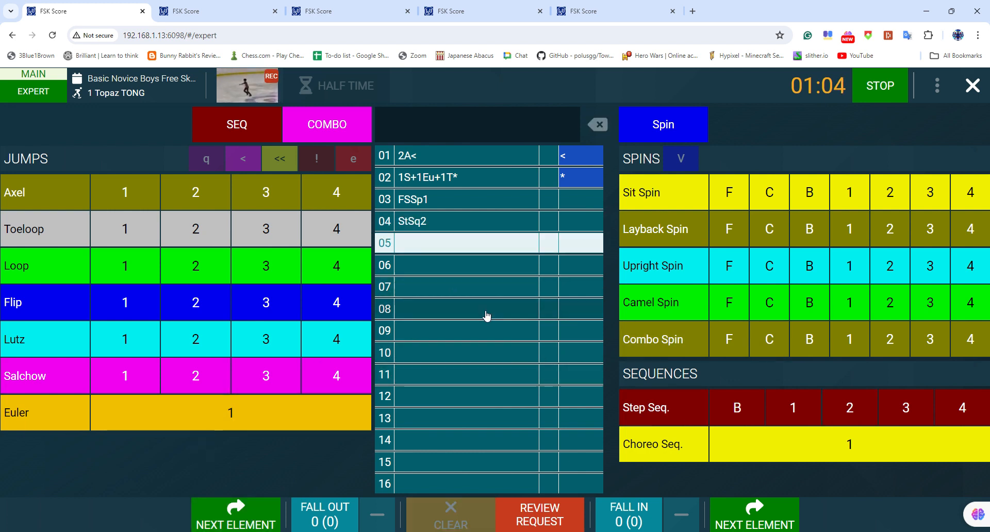
left_click(456, 222)
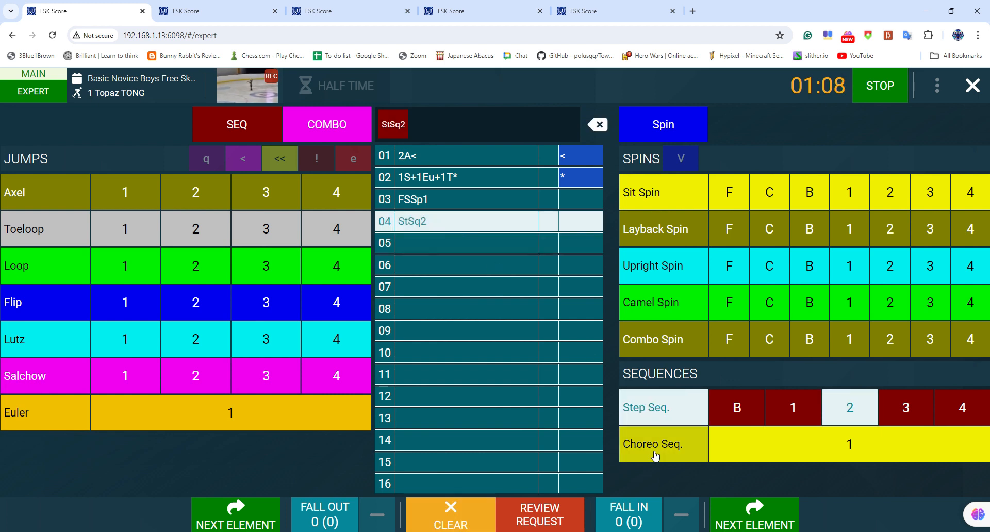
left_click(628, 523)
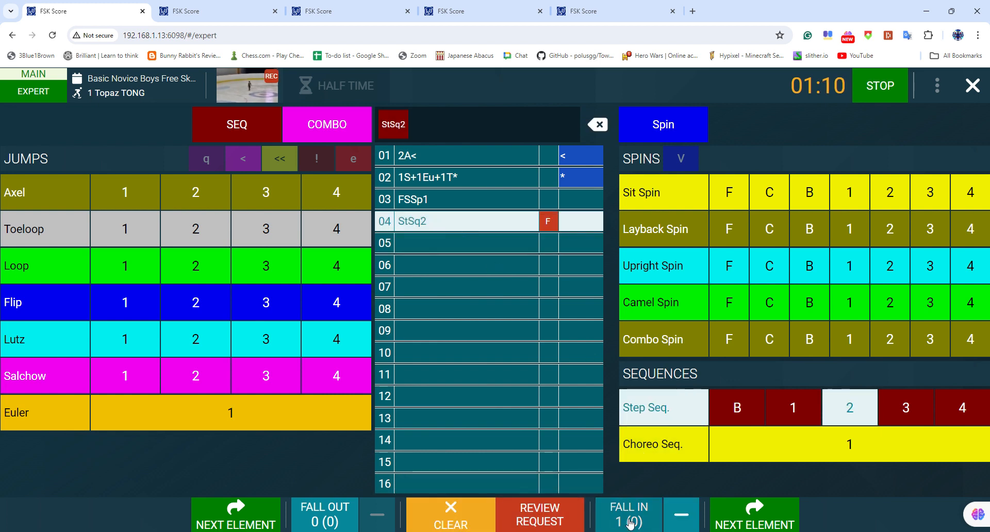
Add the q mark to the single Salchow in element 02's jump combination
left_click(467, 206)
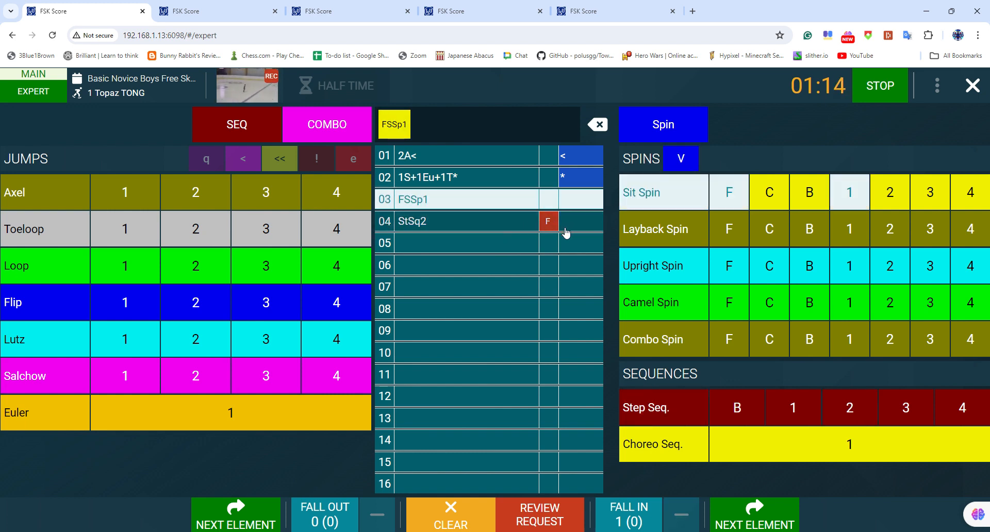
left_click(477, 181)
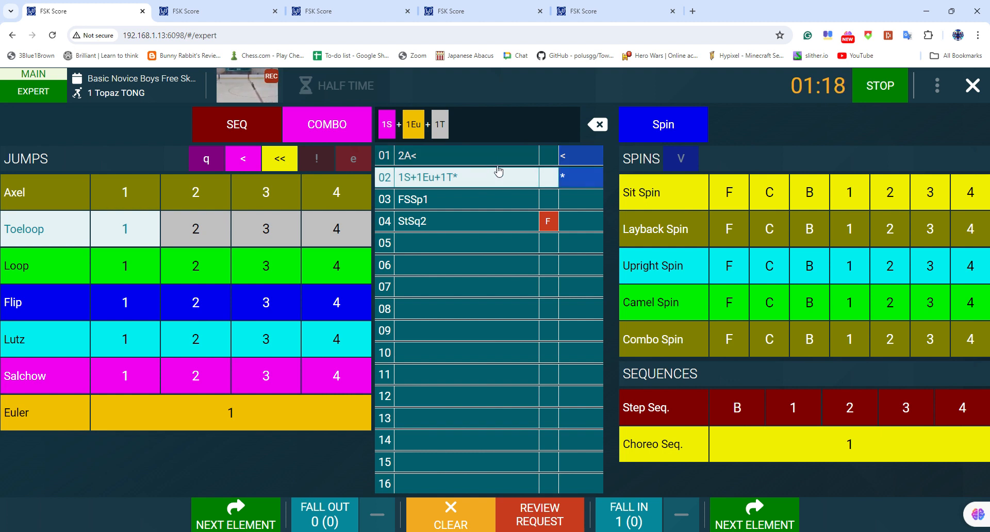
left_click(390, 127)
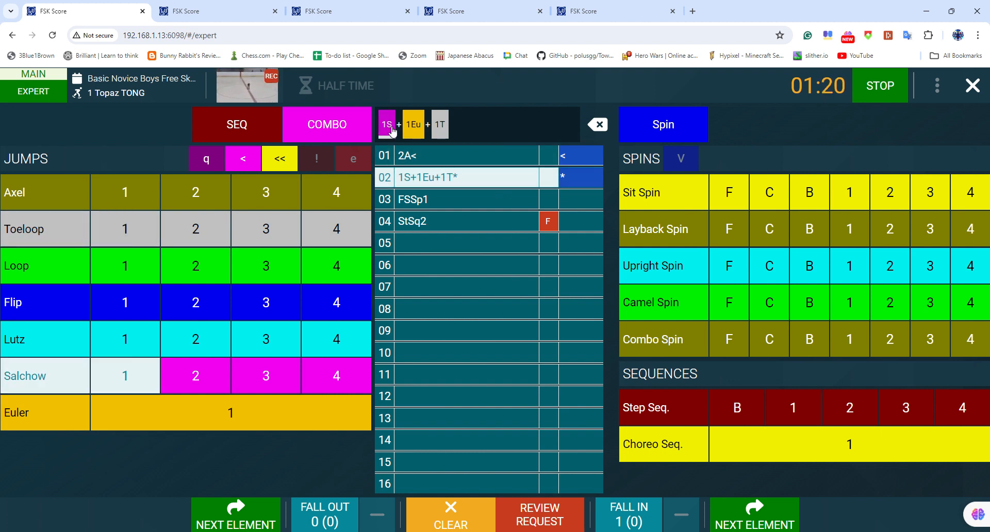
left_click(206, 159)
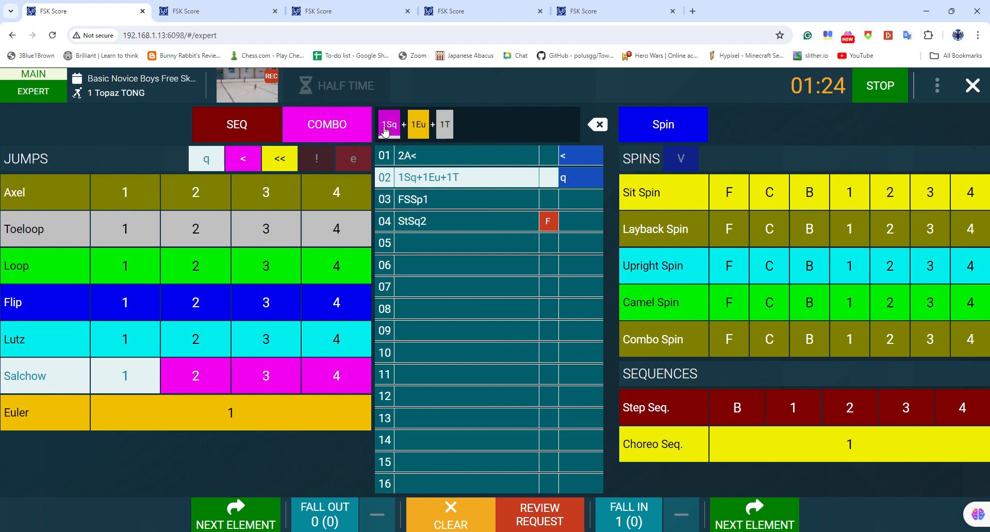
Mark the Euler as downgraded (<<) and the single Toeloop as under-rotated (<) in element 02's jump combination
left_click(423, 129)
left_click(278, 157)
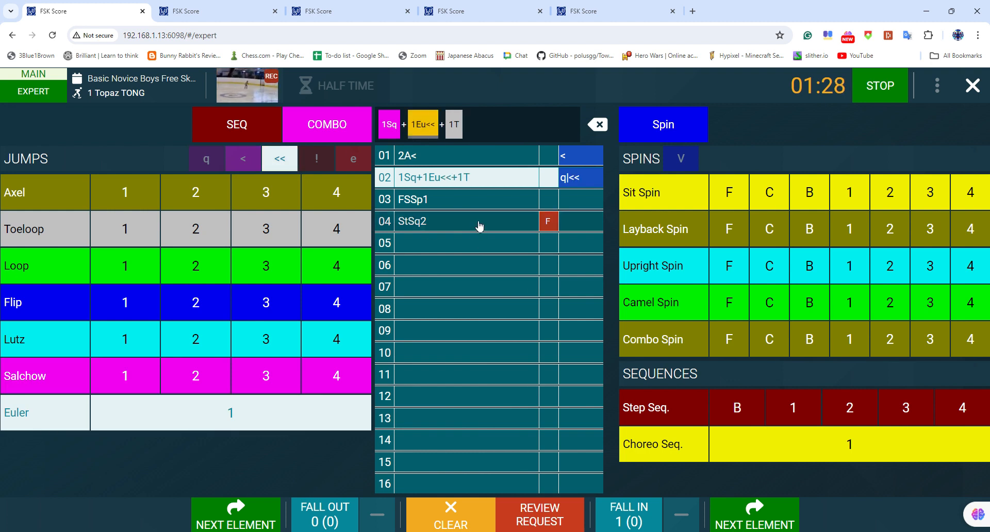
left_click(464, 131)
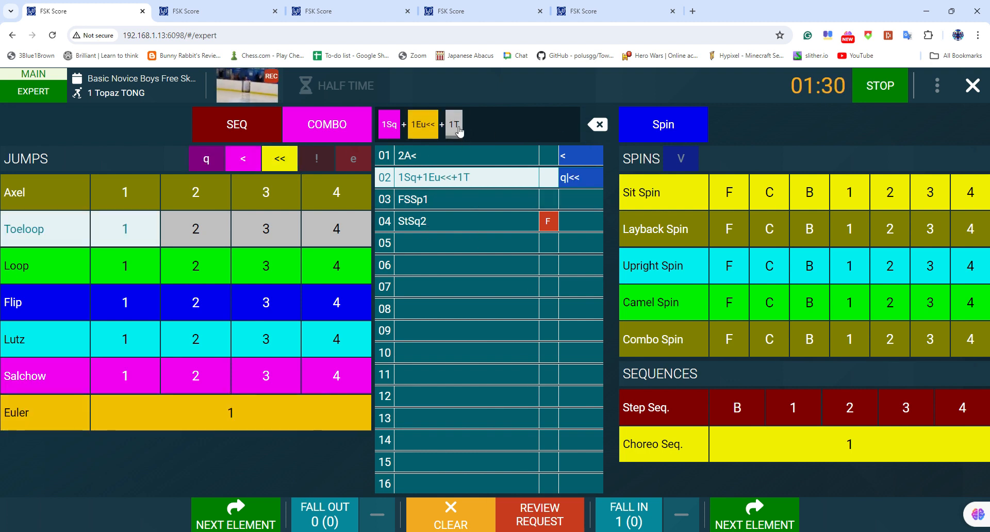
left_click(247, 163)
left_click(461, 202)
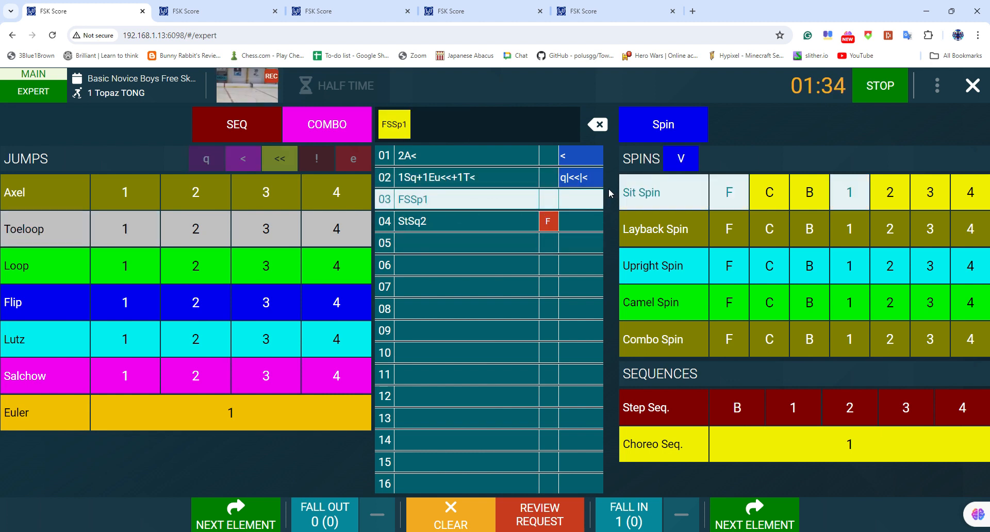
Select the single Salchow in element 02 and record two falls inside that element
left_click(414, 185)
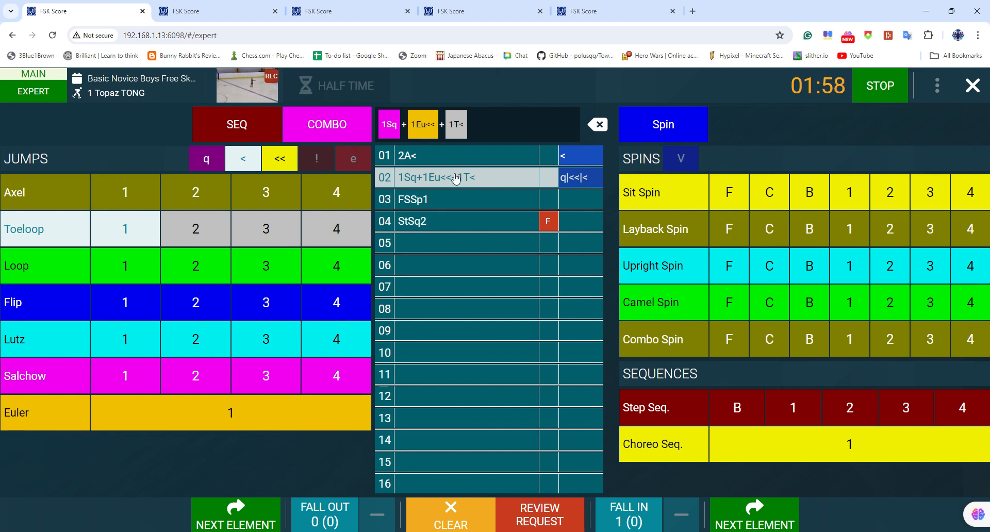
left_click(395, 134)
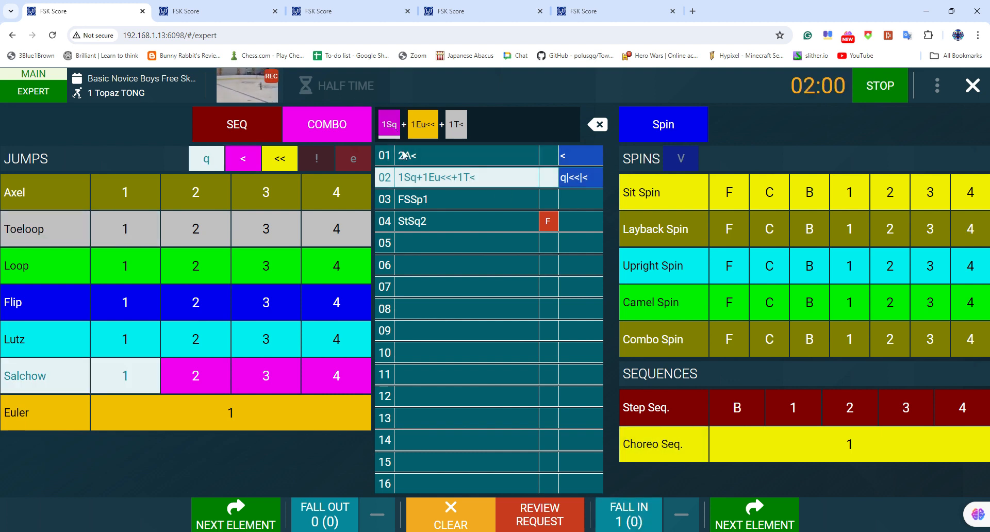
left_click(628, 508)
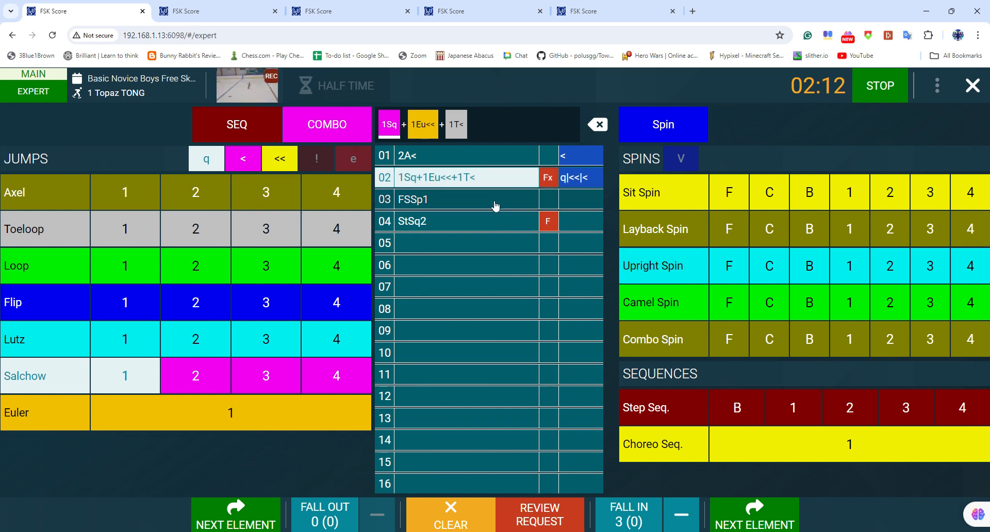
Stop the program and change the Expert screen to review mode, and stop the video recording on the Cutter screen
left_click(880, 96)
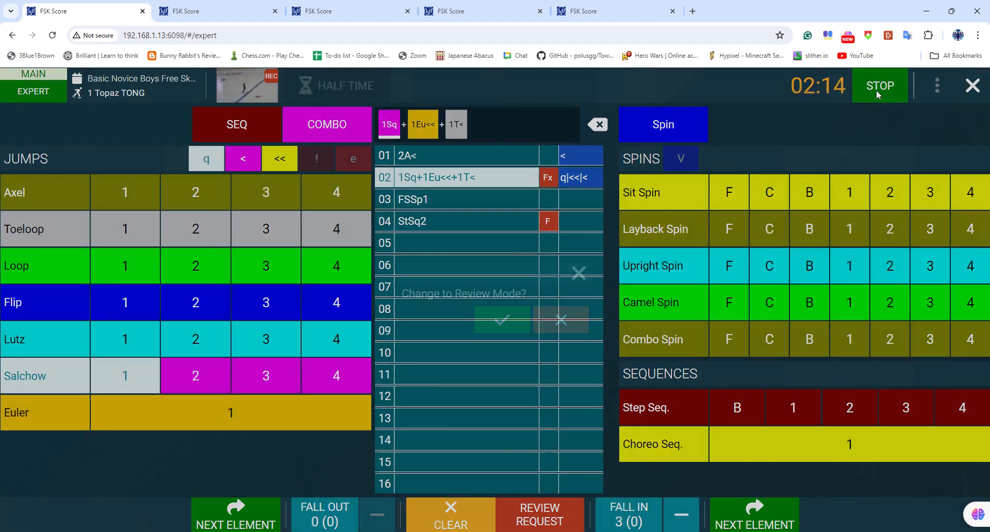
left_click(501, 320)
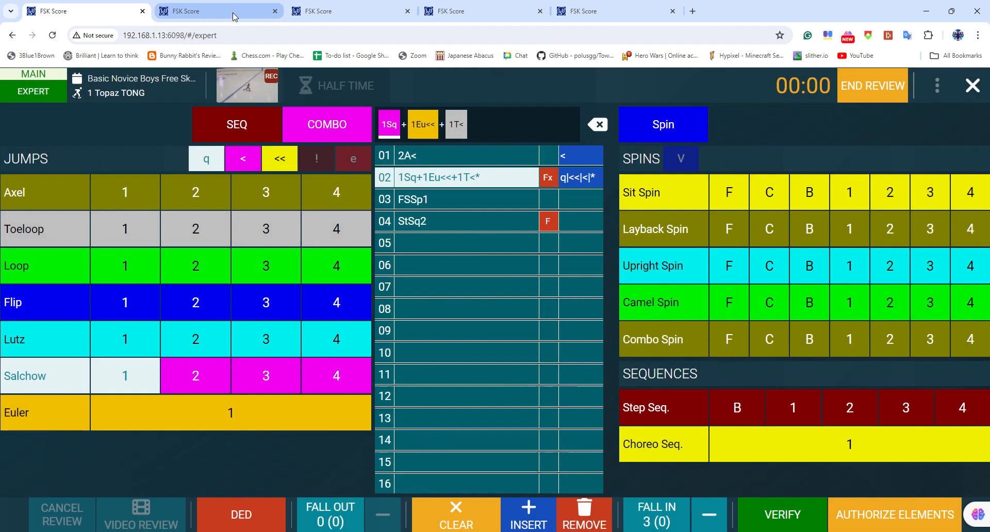
left_click(237, 11)
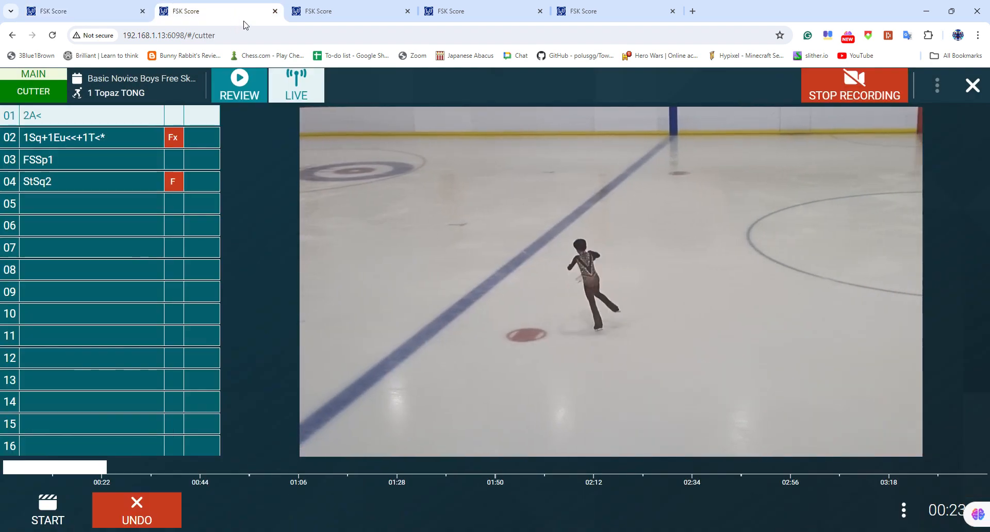
left_click(854, 91)
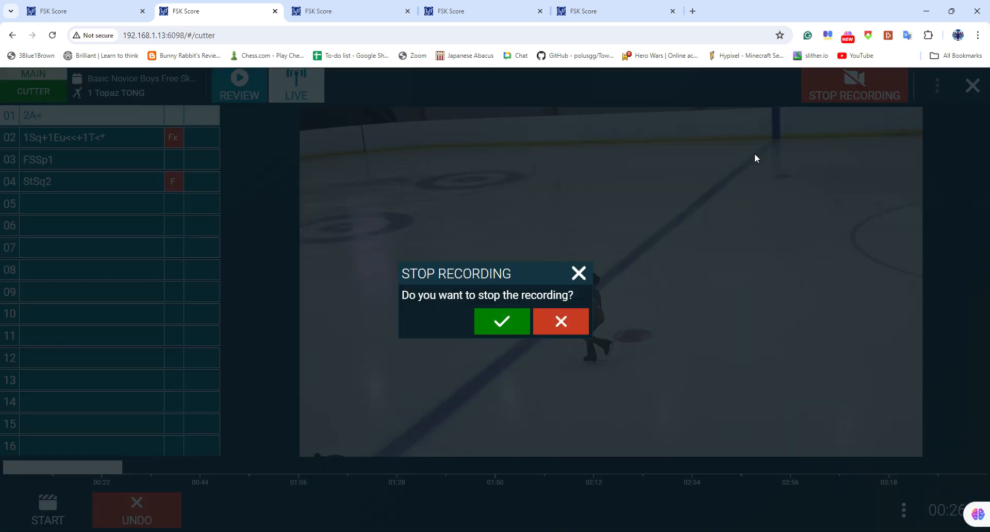
left_click(513, 321)
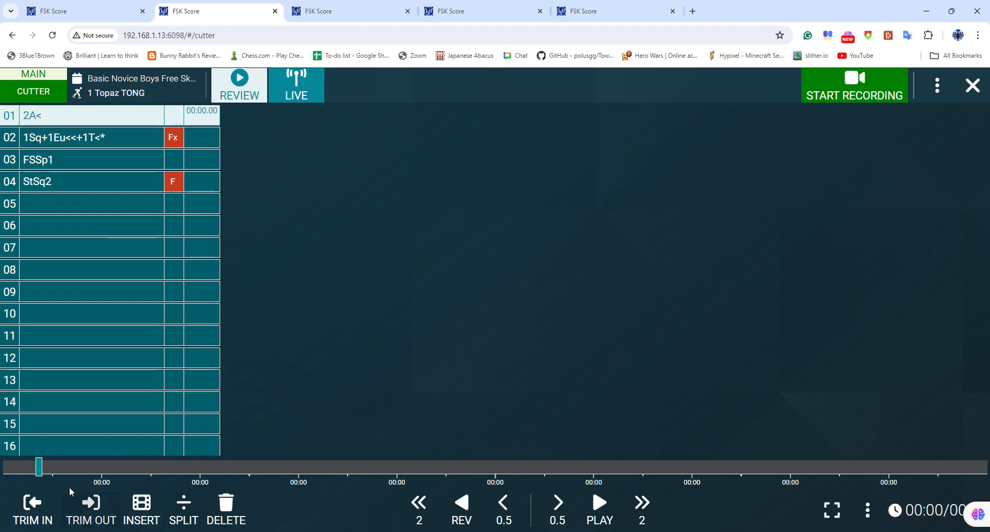
Set trim-in and trim-out points on the review timeline for elements 01 to 04, and select element 01's clip
left_click(93, 503)
left_click(101, 137)
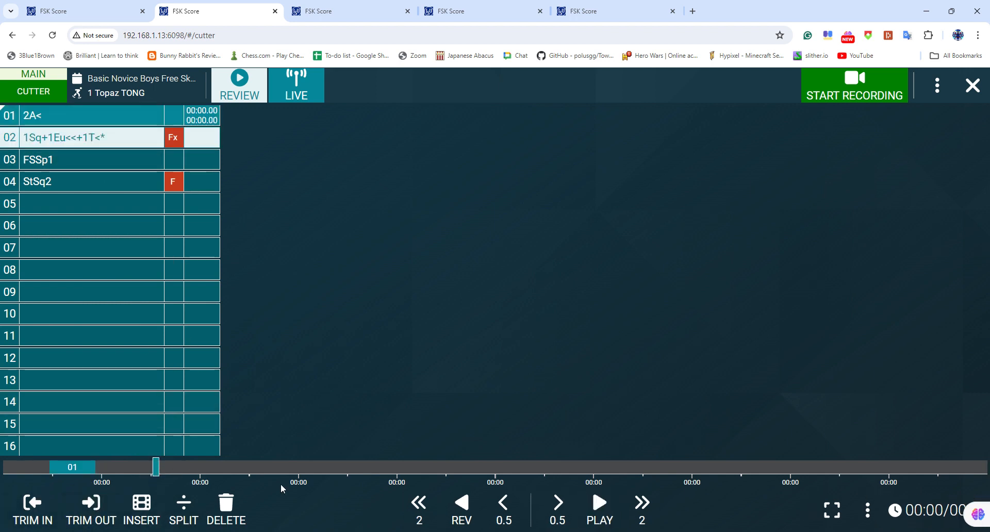
left_click(242, 466)
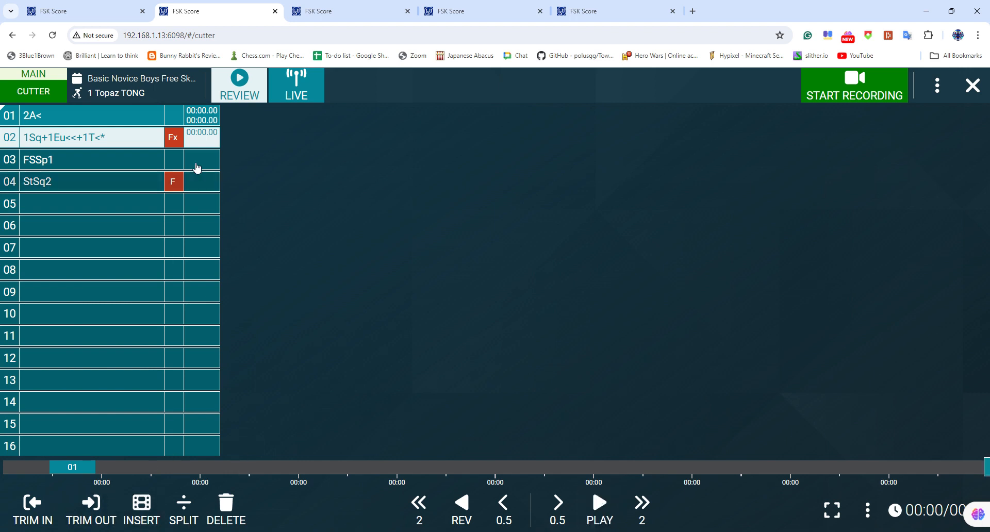
left_click(196, 165)
left_click(330, 466)
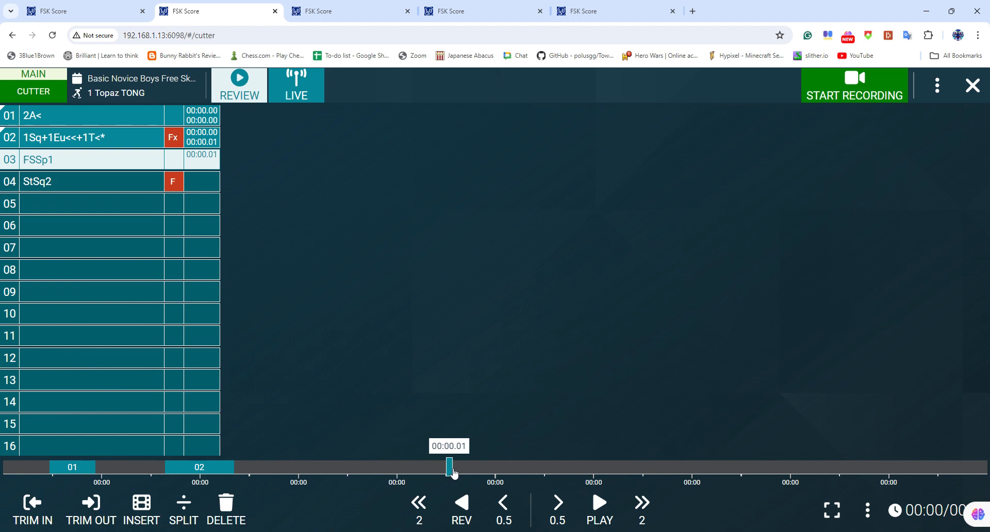
left_click(103, 502)
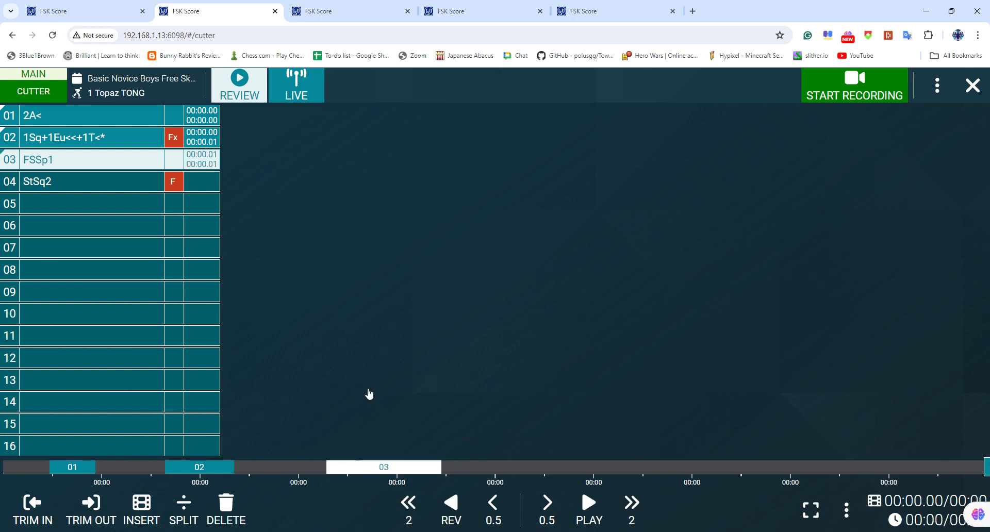
left_click(97, 187)
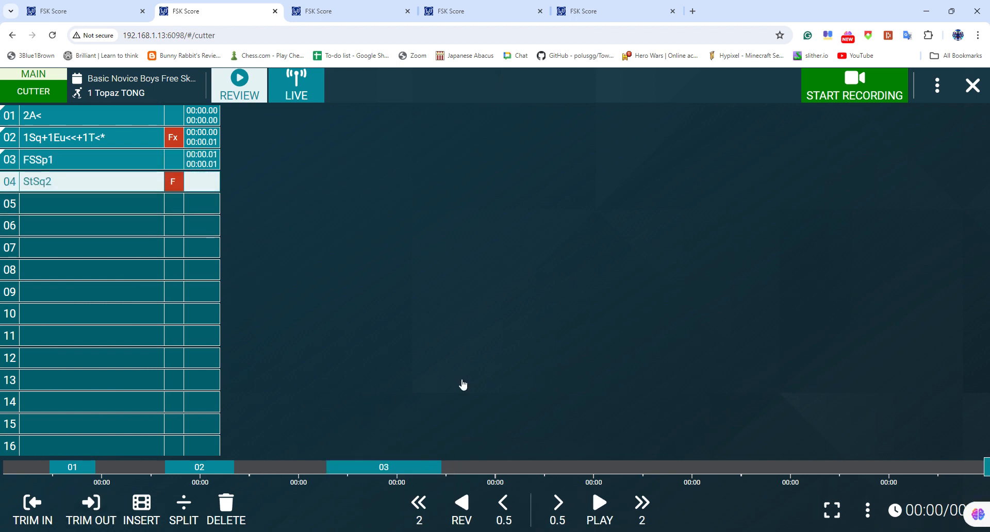
left_click(89, 510)
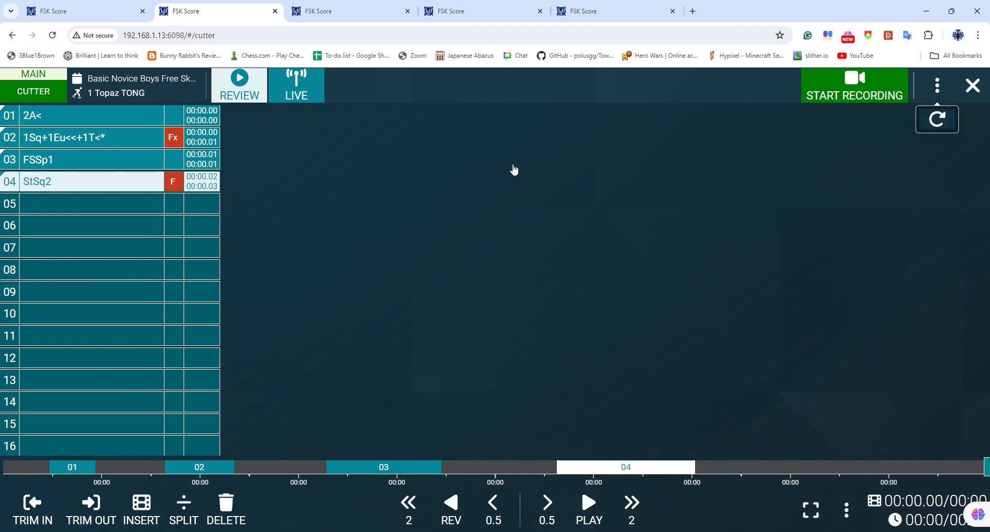
left_click(77, 115)
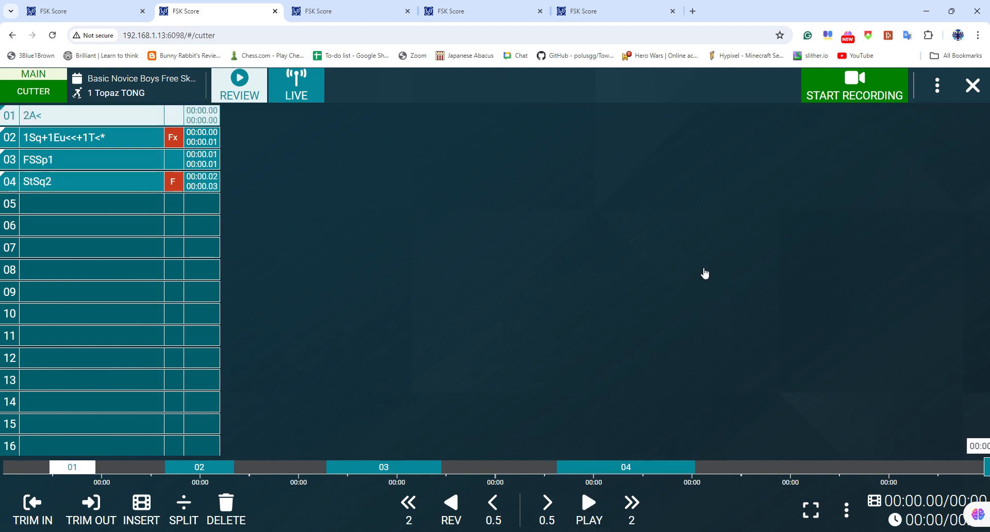
Switch the Cutter screen to live view and start a new recording
left_click(273, 90)
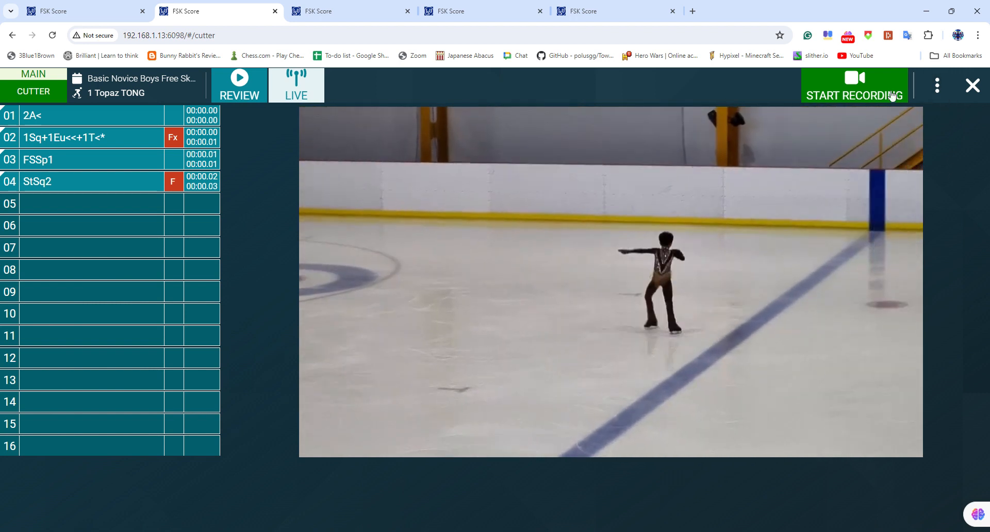
left_click(854, 86)
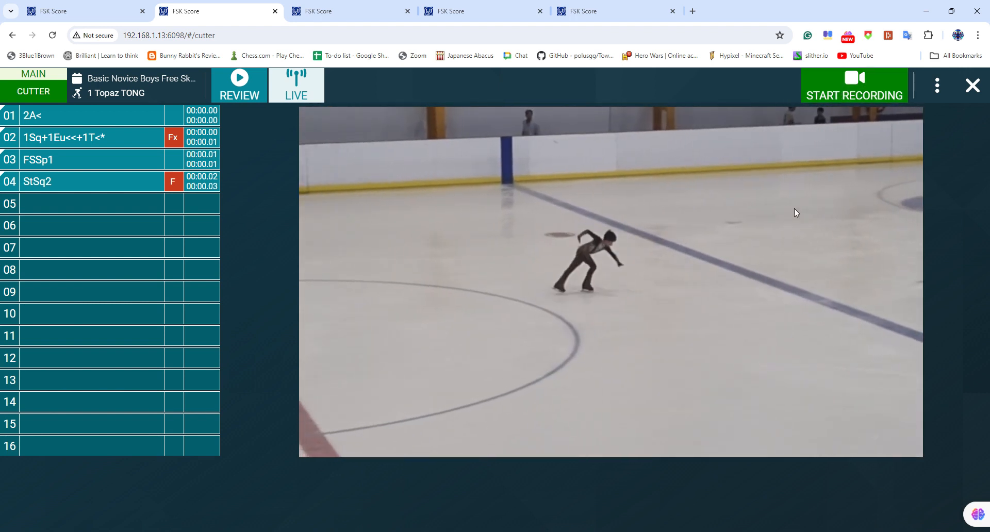
left_click(853, 95)
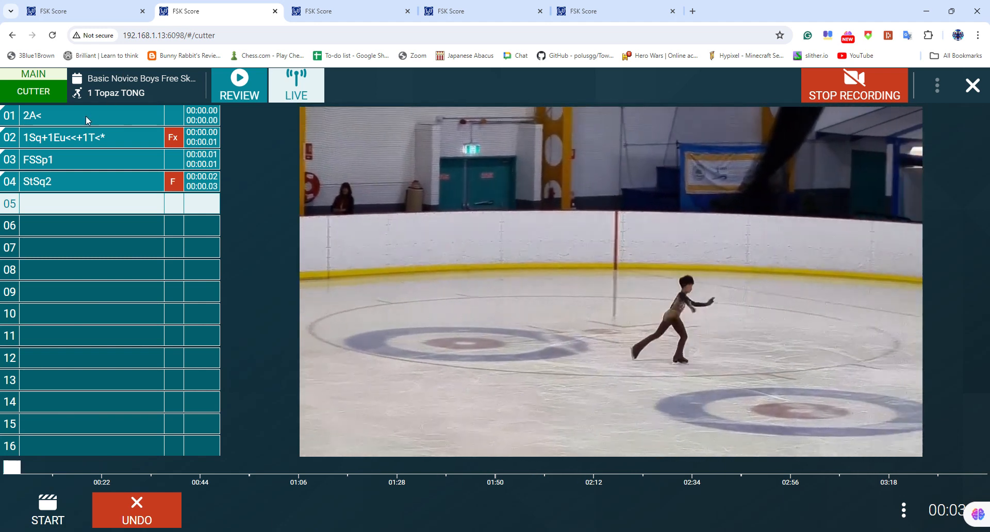
Undo the existing clip marks of elements 04 back to 01
left_click(134, 526)
left_click(140, 523)
left_click(142, 523)
left_click(146, 521)
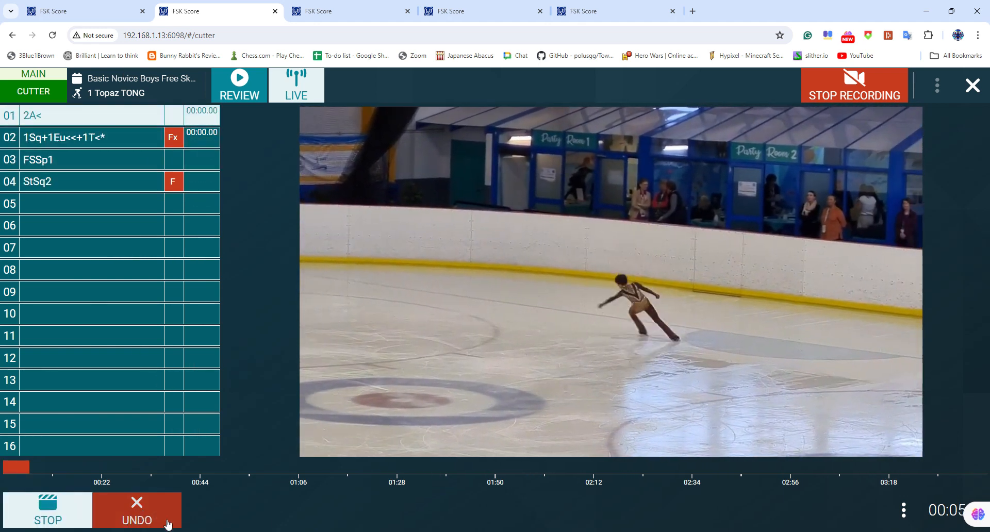
left_click(148, 519)
Cut live clips for element 01 from about 00:07.51 to 00:11.71 and element 02 from about 00:15.41 to 00:19.41
left_click(48, 504)
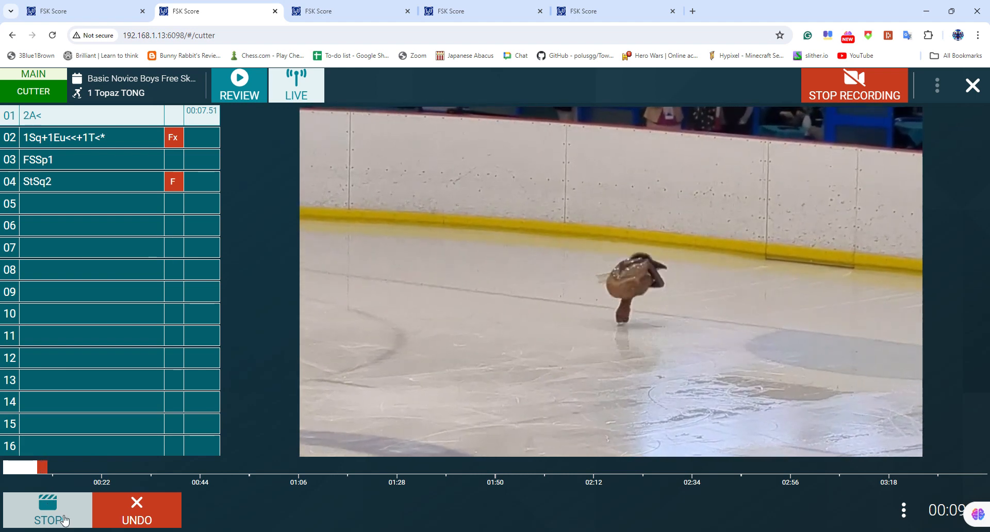
left_click(59, 518)
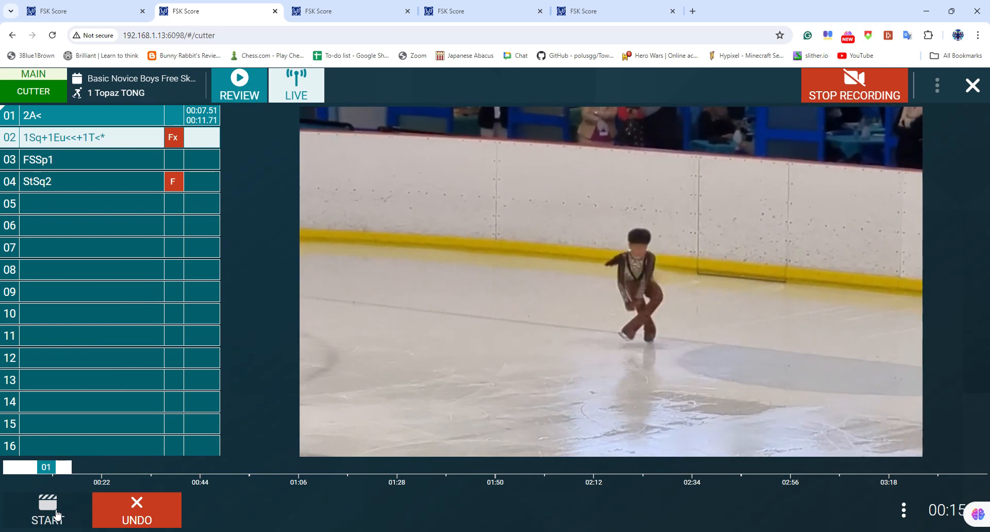
left_click(58, 515)
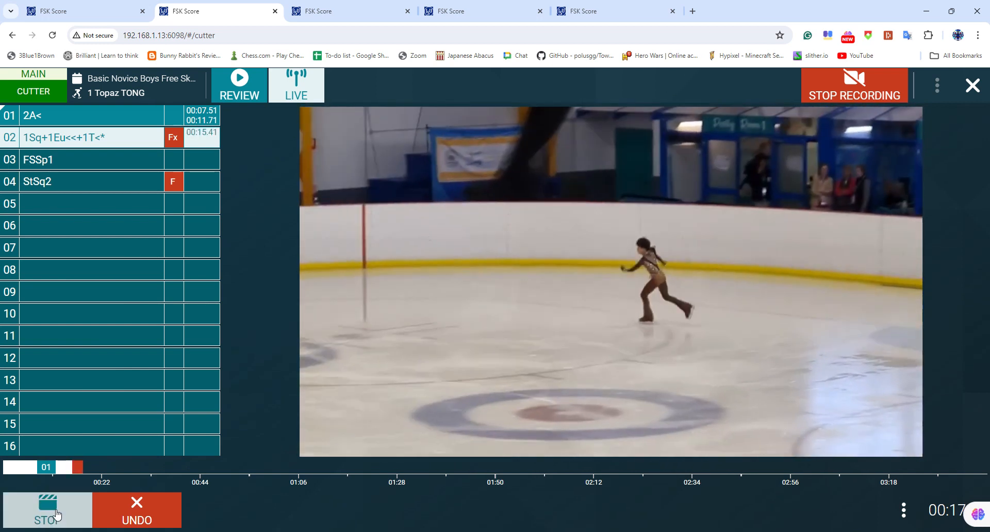
left_click(57, 514)
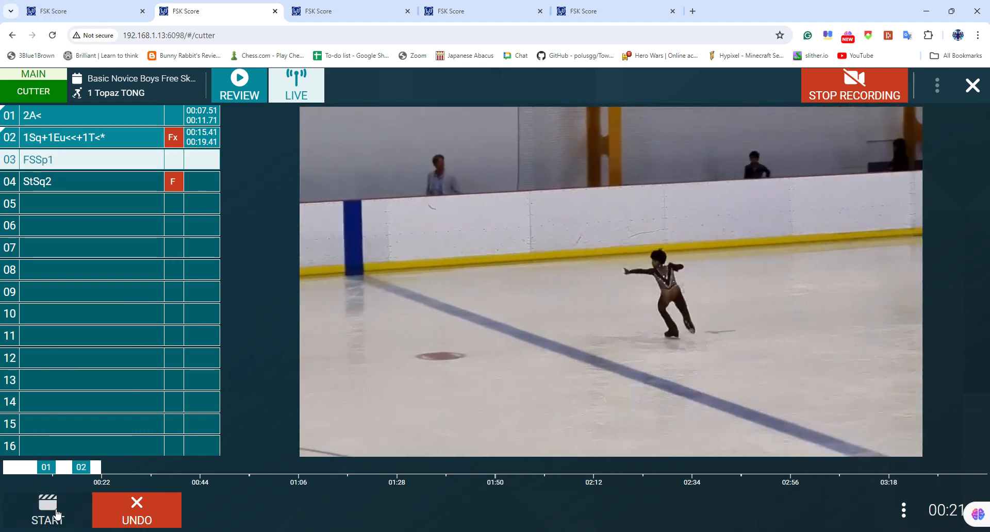
Cut live clips for element 03 (about 00:22.31 to 00:27.21) and element 04 (about 00:29.91 to 00:34.21), and stop the recording
left_click(57, 514)
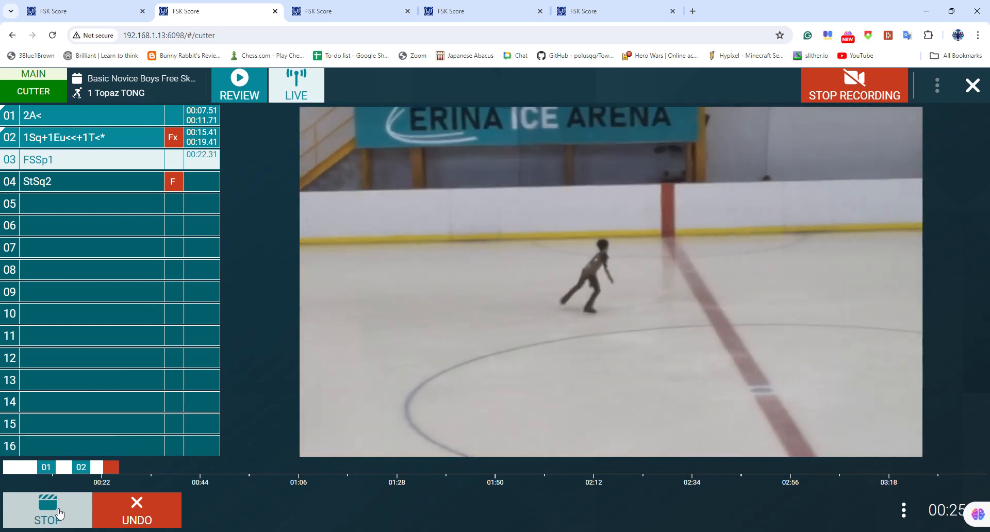
left_click(59, 513)
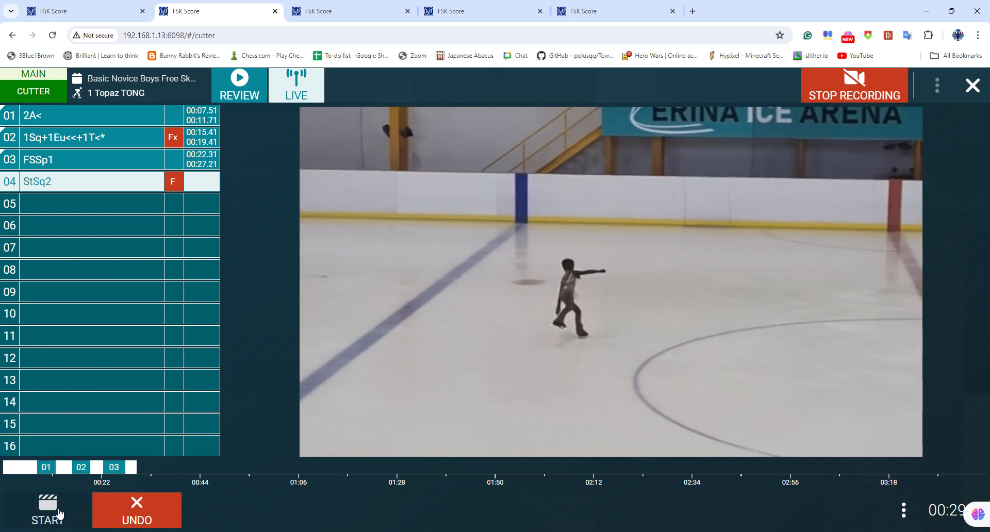
left_click(59, 513)
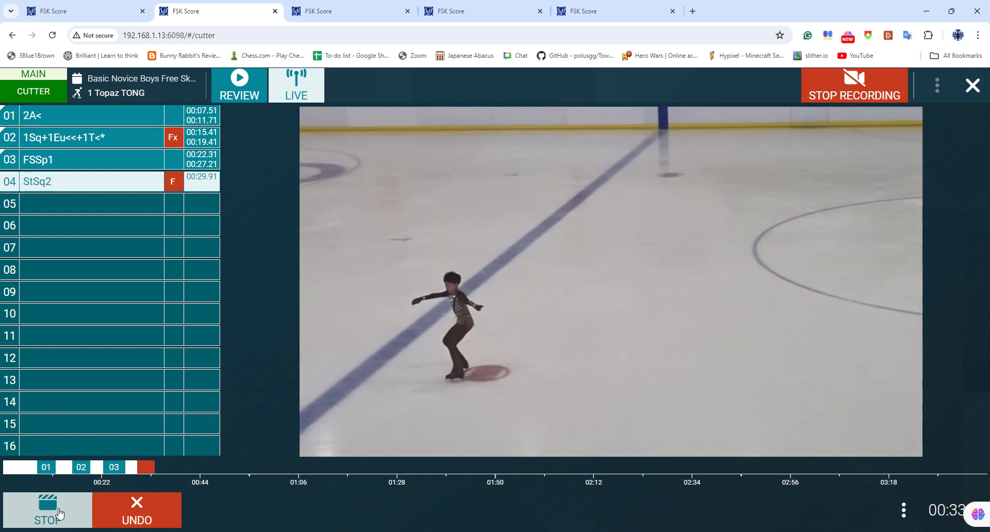
left_click(59, 513)
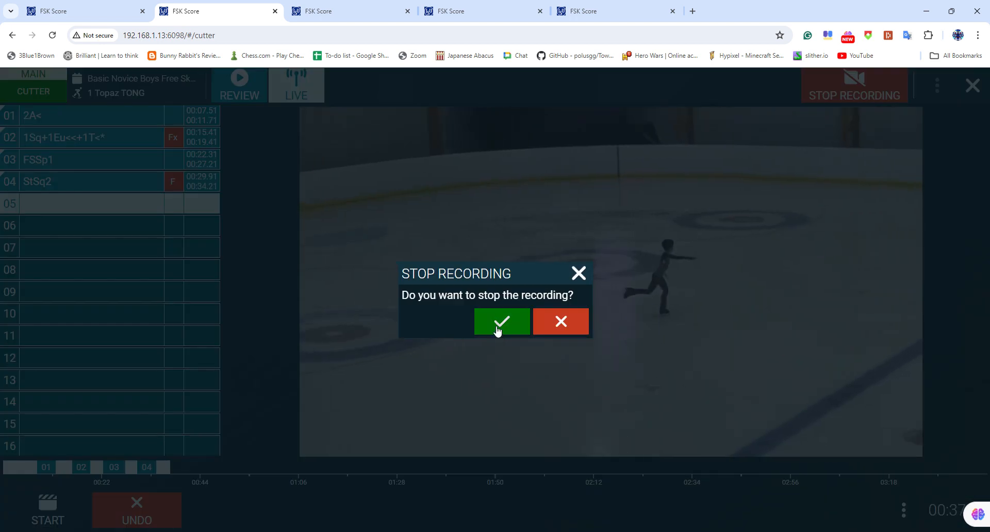
left_click(501, 322)
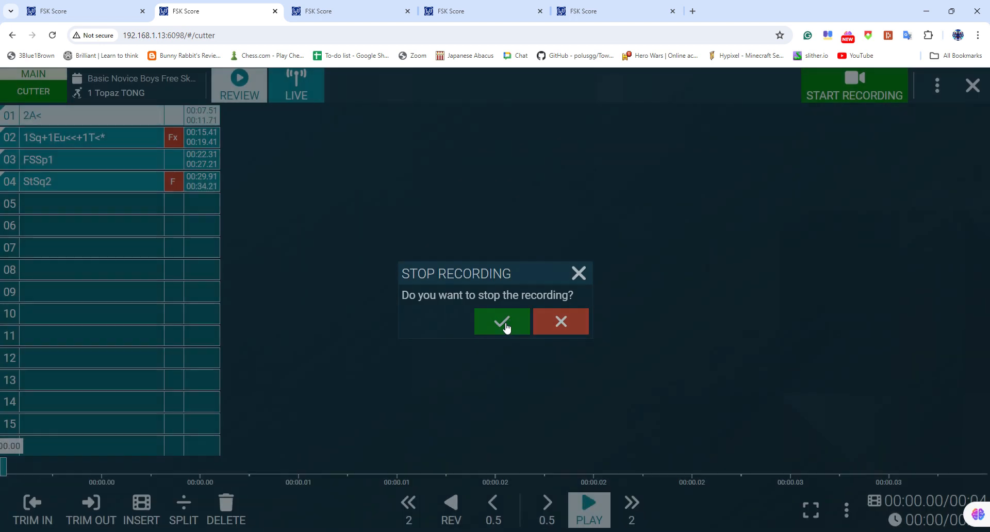
Review the recorded clips of elements 01 to 04 on the Cutter screen
left_click(99, 146)
left_click(127, 161)
left_click(116, 180)
left_click(92, 119)
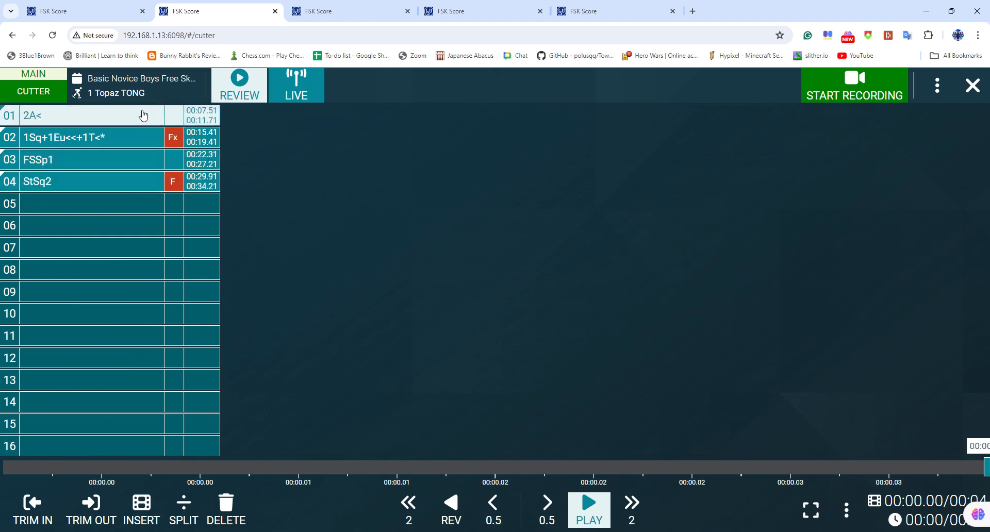
left_click(115, 114)
left_click(98, 140)
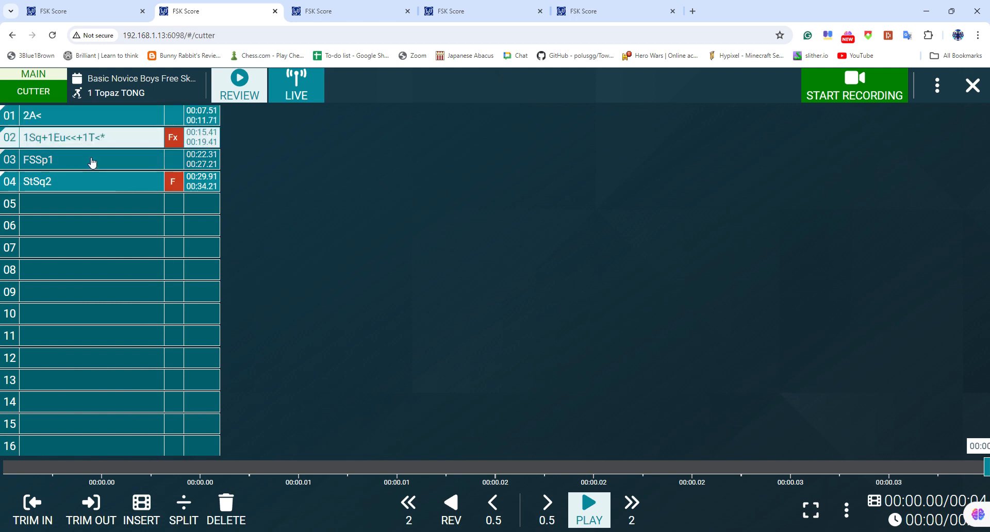
left_click(98, 183)
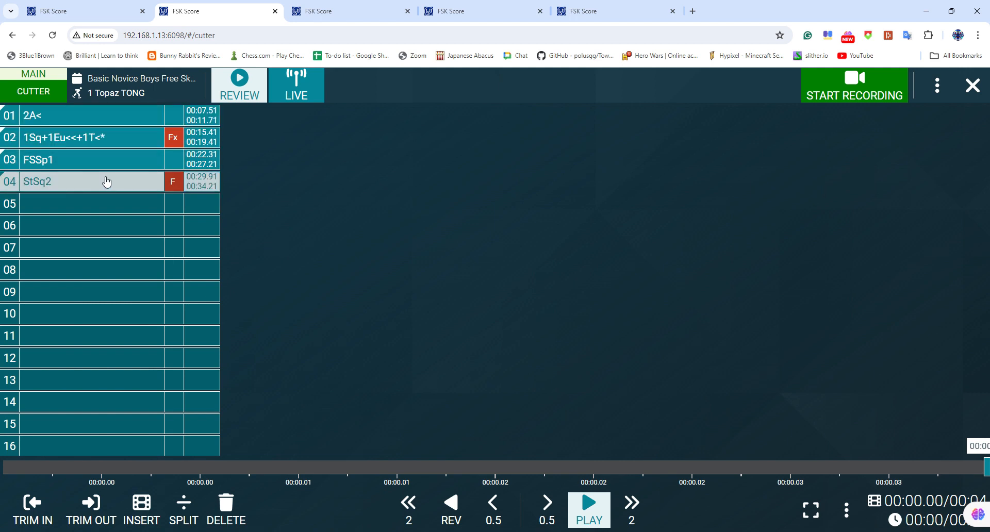
left_click(110, 116)
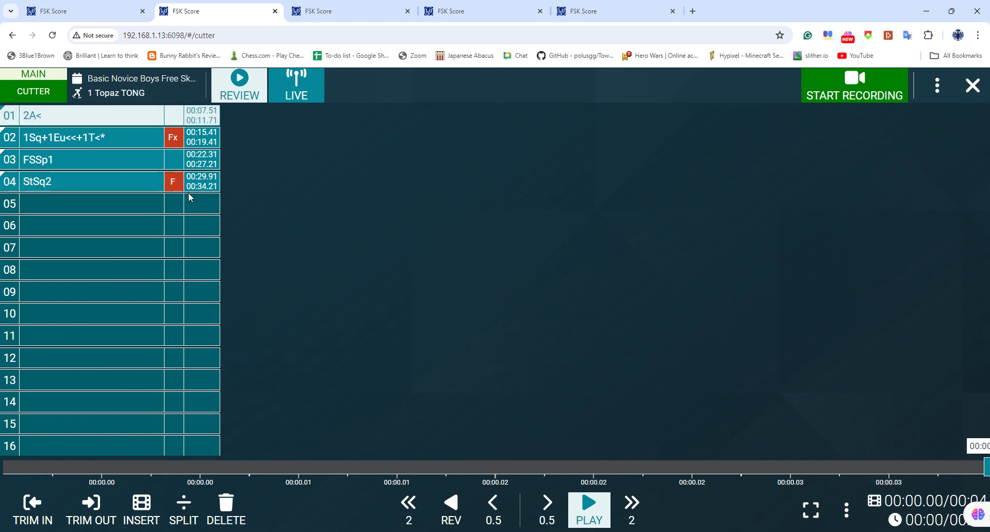
On the referee screen, grade element 01 as 0, element 02 as -5, element 03 as +1 and element 04 as -5
left_click(72, 6)
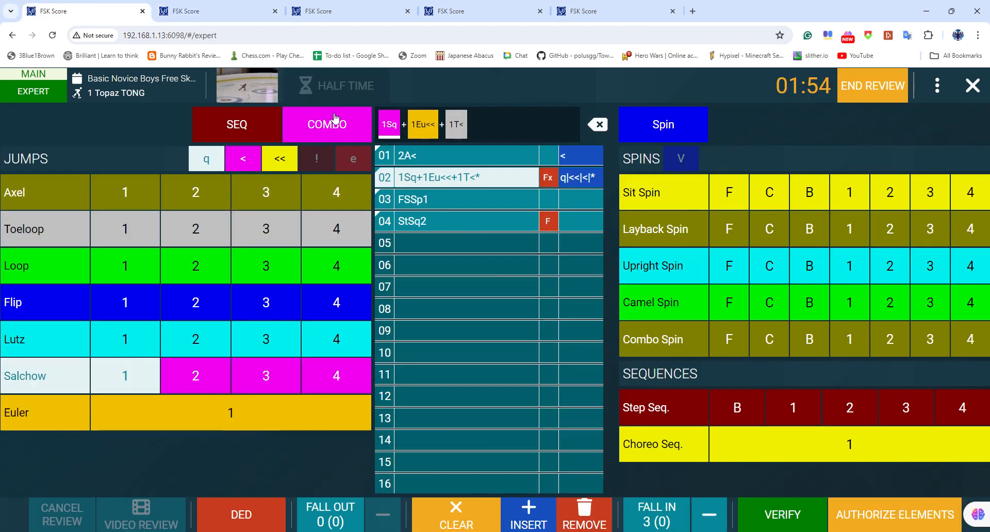
left_click(349, 6)
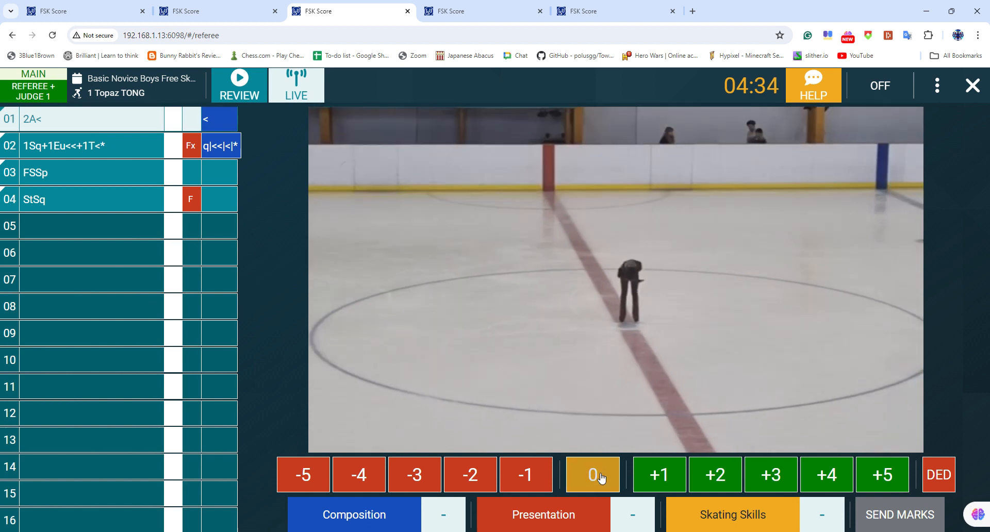
left_click(89, 149)
left_click(303, 475)
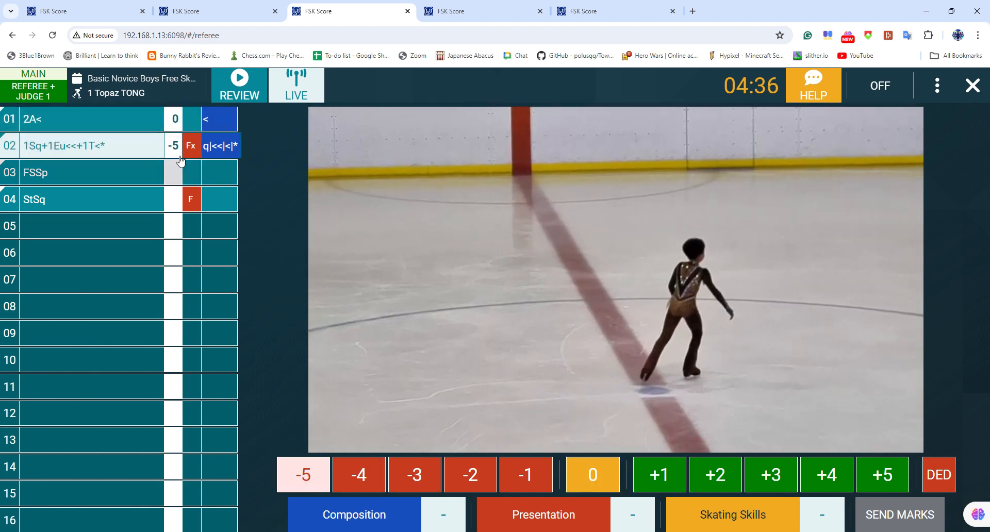
left_click(89, 173)
left_click(658, 473)
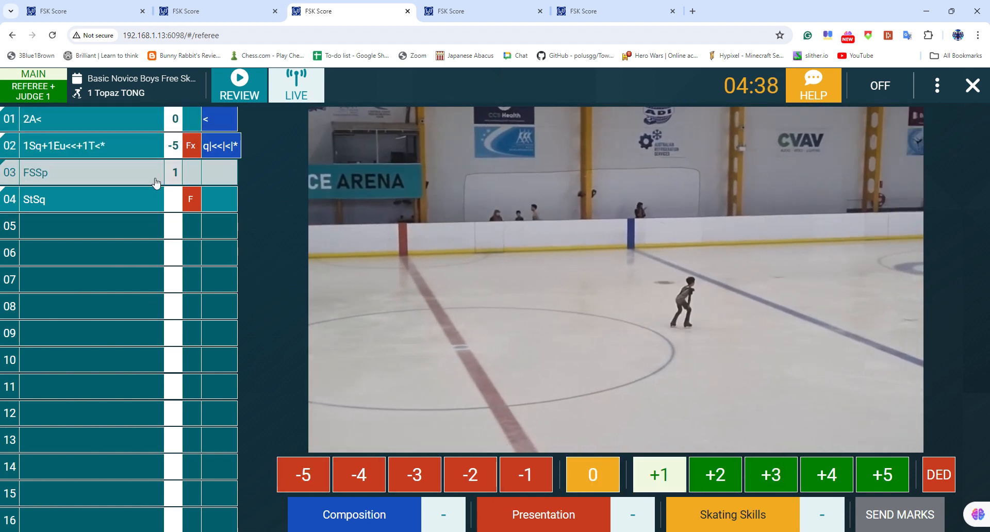
left_click(86, 210)
left_click(318, 475)
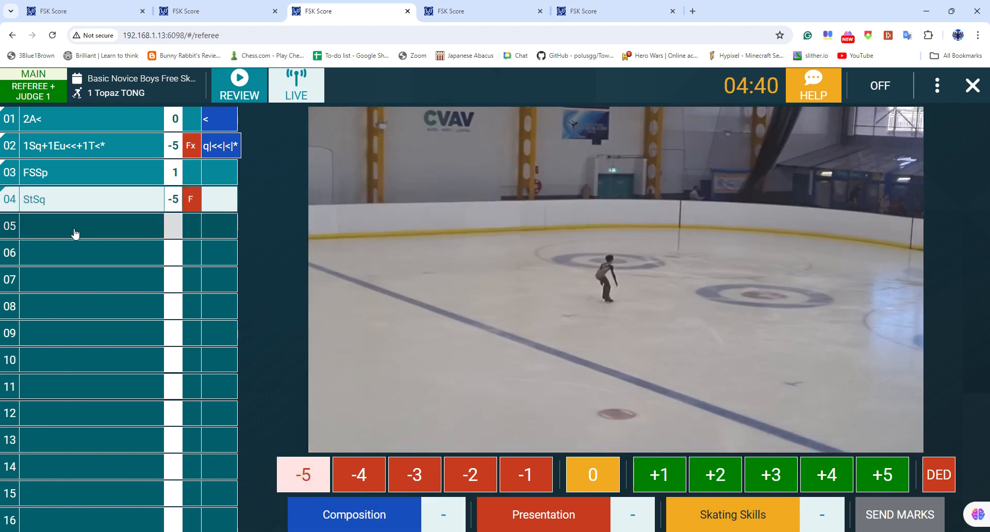
left_click(88, 228)
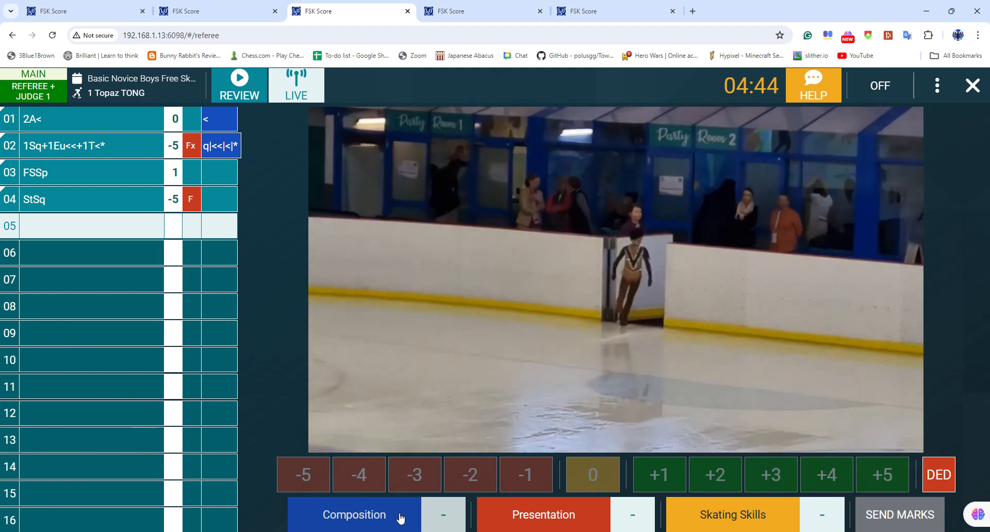
Score the Composition component 3.25 and the Presentation component 2.25
left_click(399, 517)
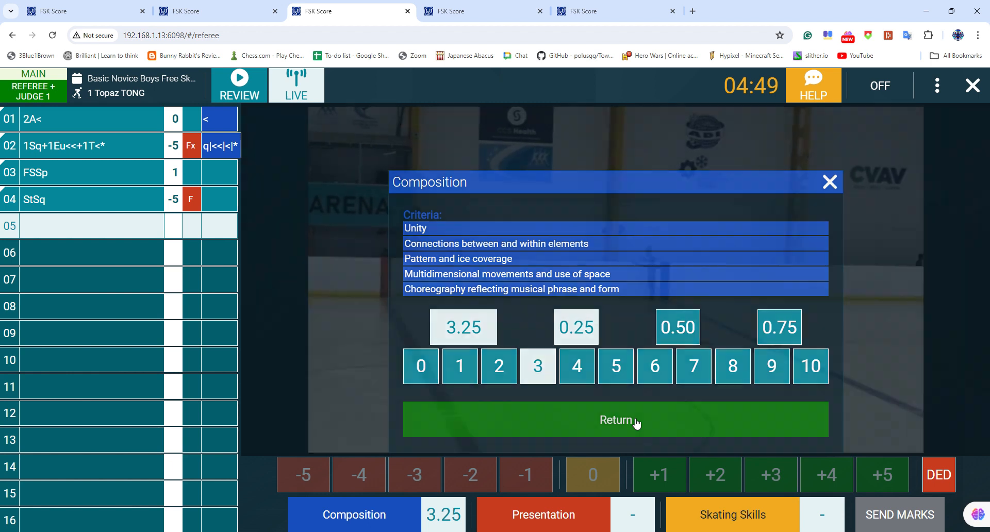
left_click(637, 420)
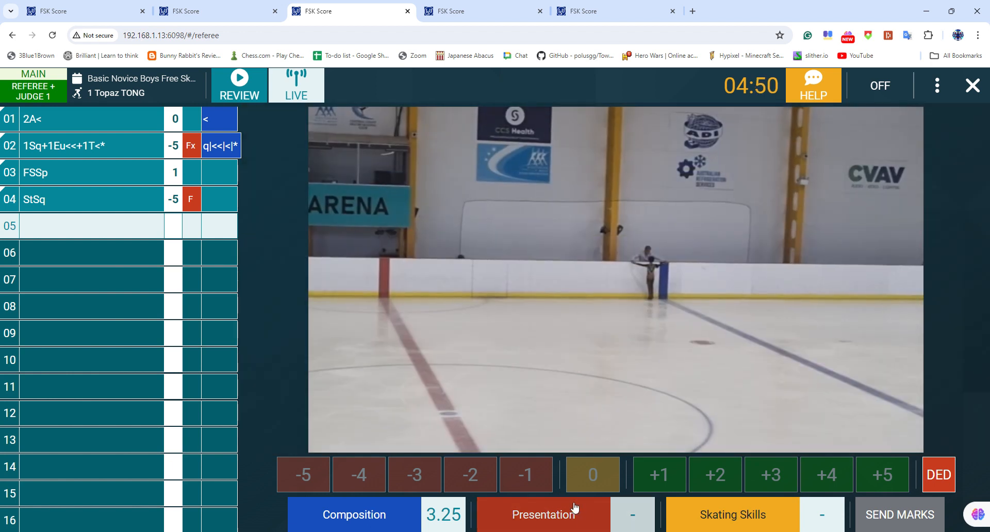
left_click(577, 508)
left_click(487, 372)
left_click(599, 324)
Score the Skating Skills component 5.00 and close its criteria dialog
left_click(771, 516)
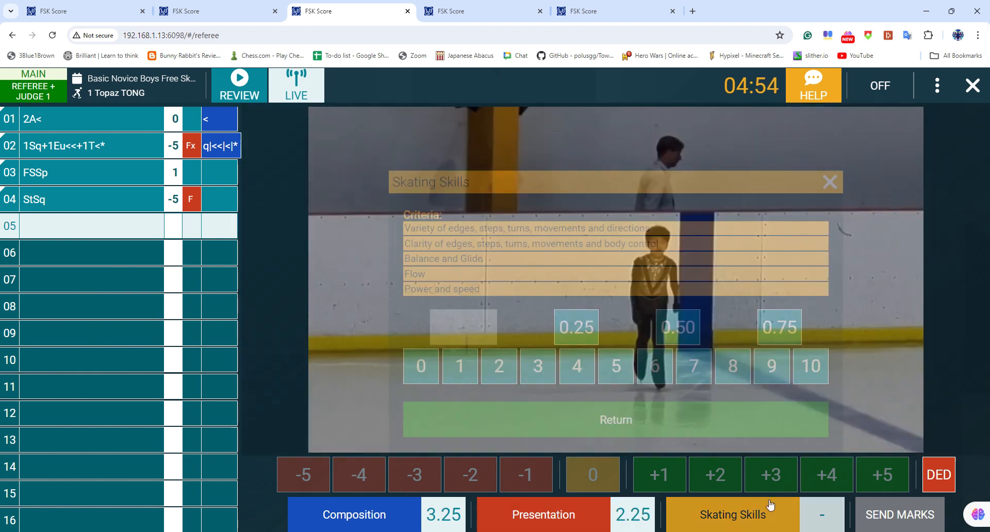
left_click(500, 370)
left_click(615, 365)
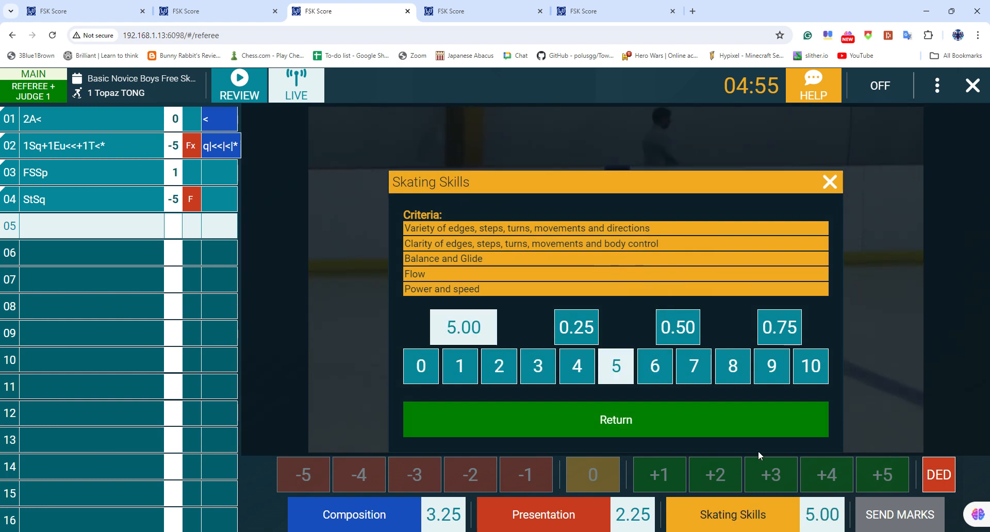
left_click(882, 329)
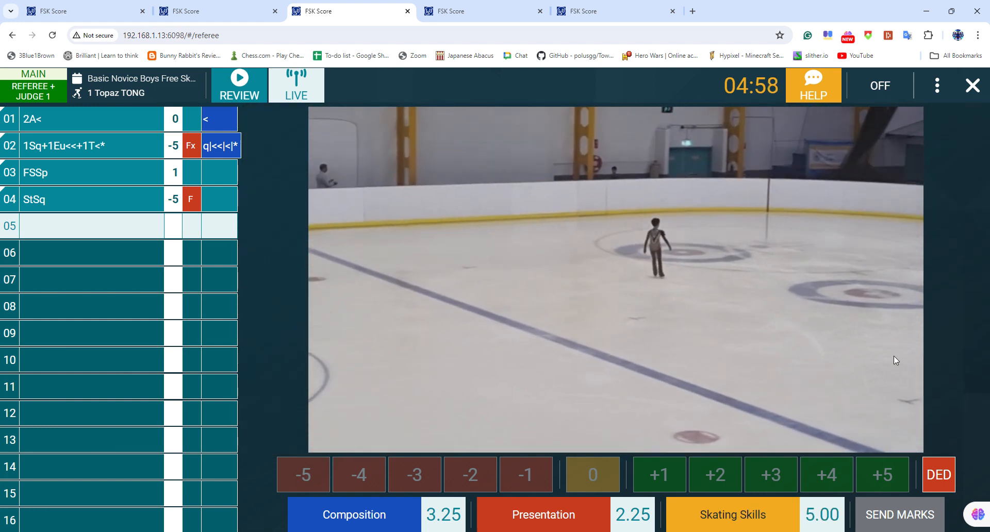
Authorize the program's elements on the Expert screen and return to the referee screen
left_click(812, 87)
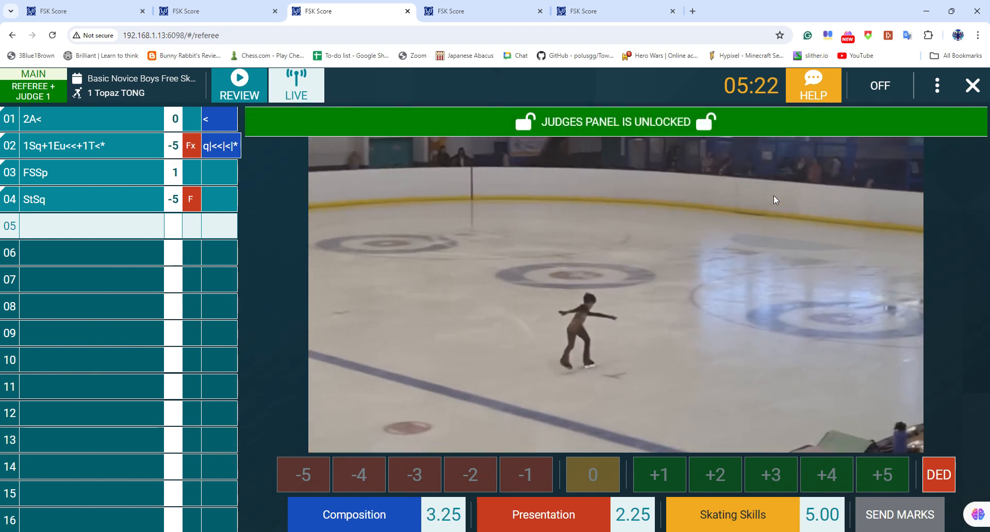
left_click(94, 6)
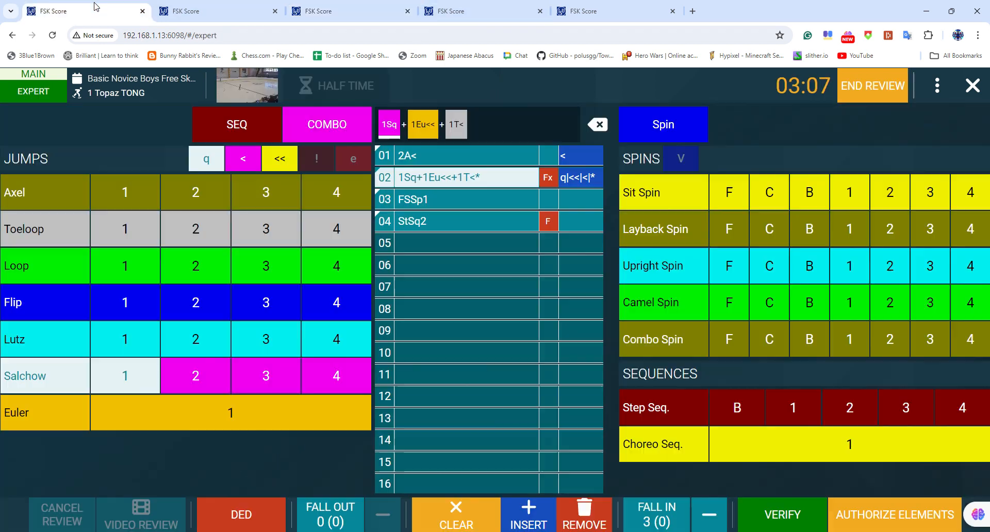
left_click(900, 518)
left_click(340, 11)
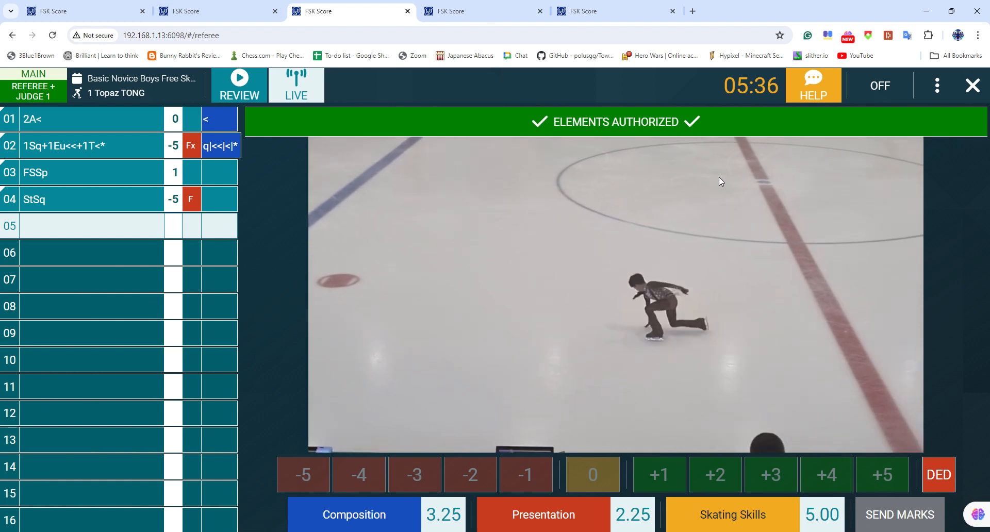
Review the grades and video clips of elements 01 to 04 on the referee screen, and return to the live video
left_click(97, 122)
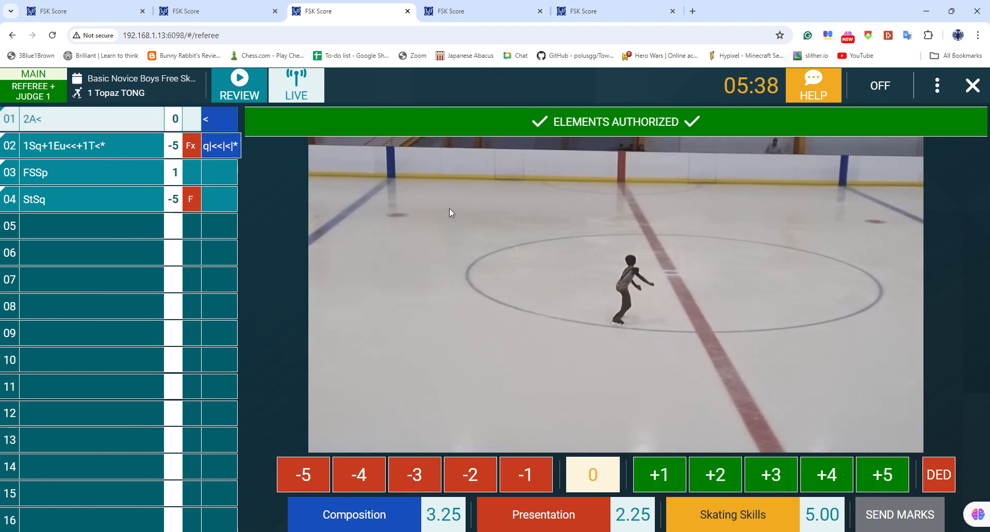
left_click(104, 148)
left_click(112, 174)
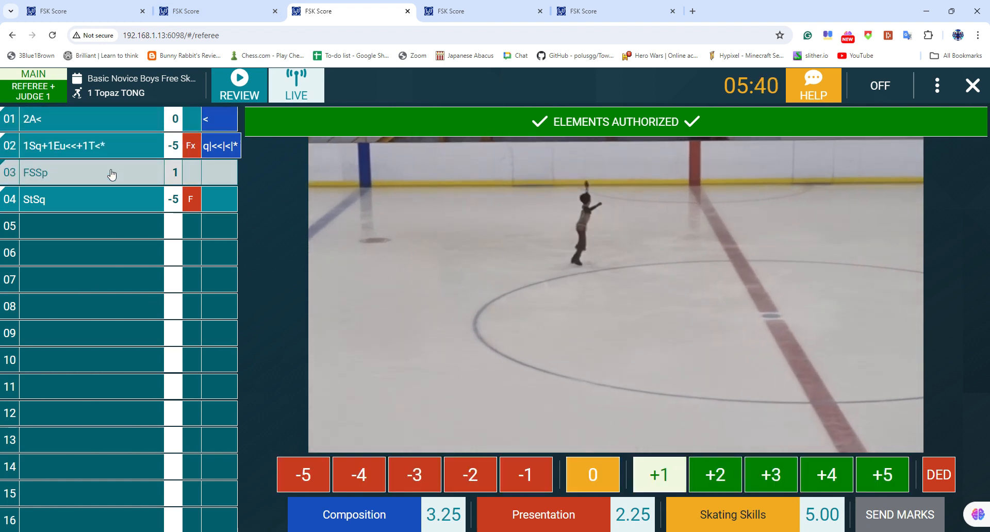
left_click(108, 205)
left_click(112, 127)
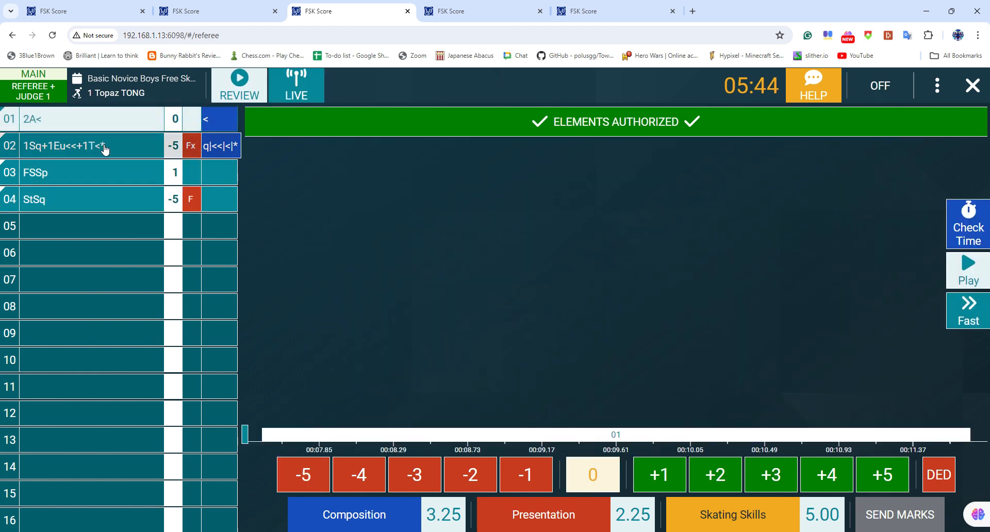
left_click(105, 148)
left_click(110, 179)
left_click(110, 203)
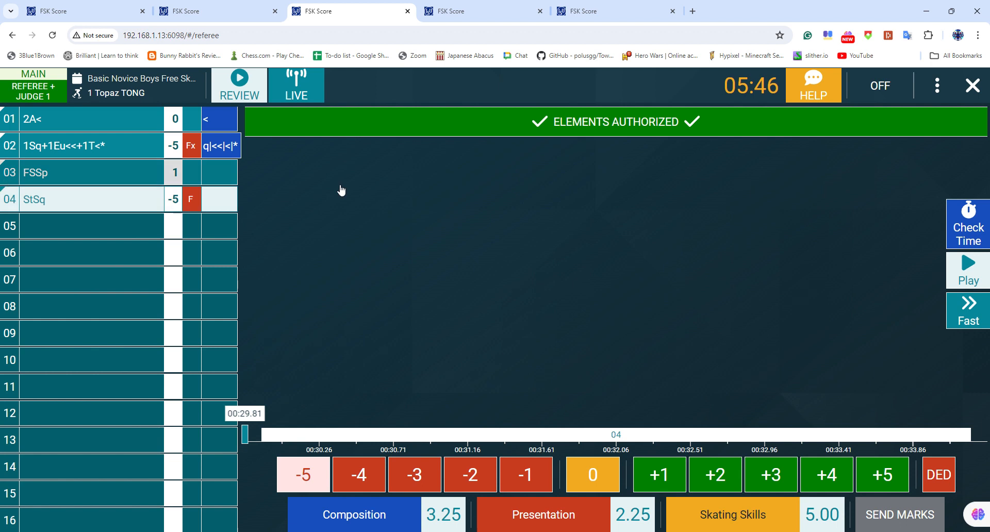
left_click(315, 95)
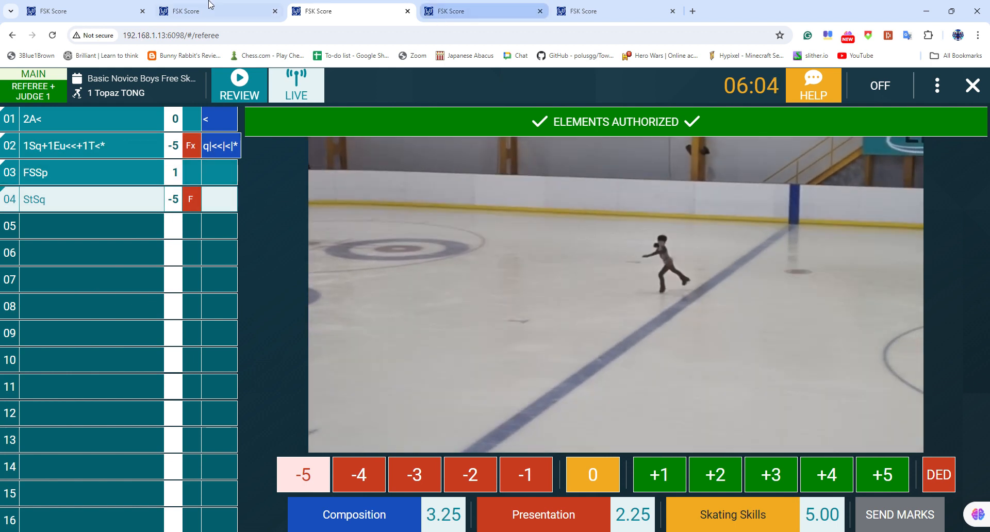
Check the element clips on the Cutter screen and go back to the Expert screen
left_click(211, 8)
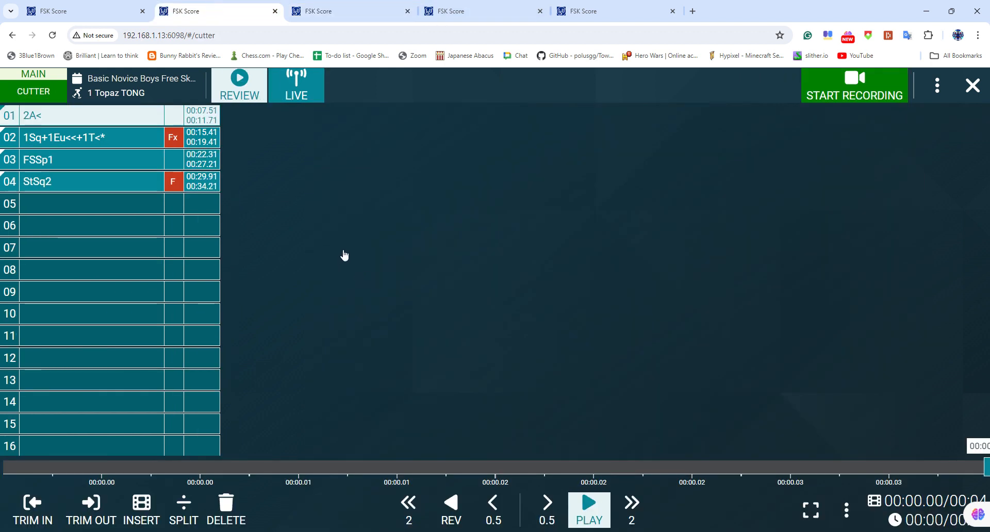
left_click(90, 11)
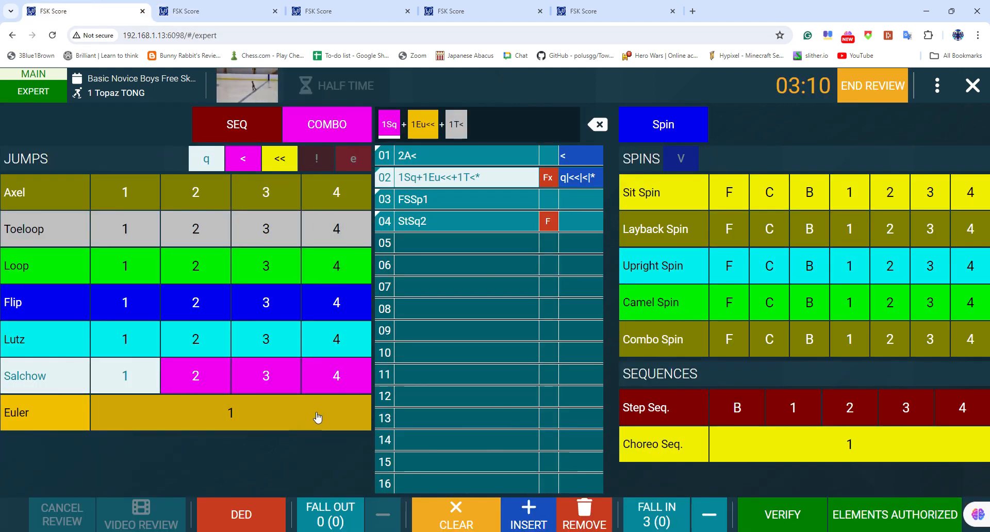